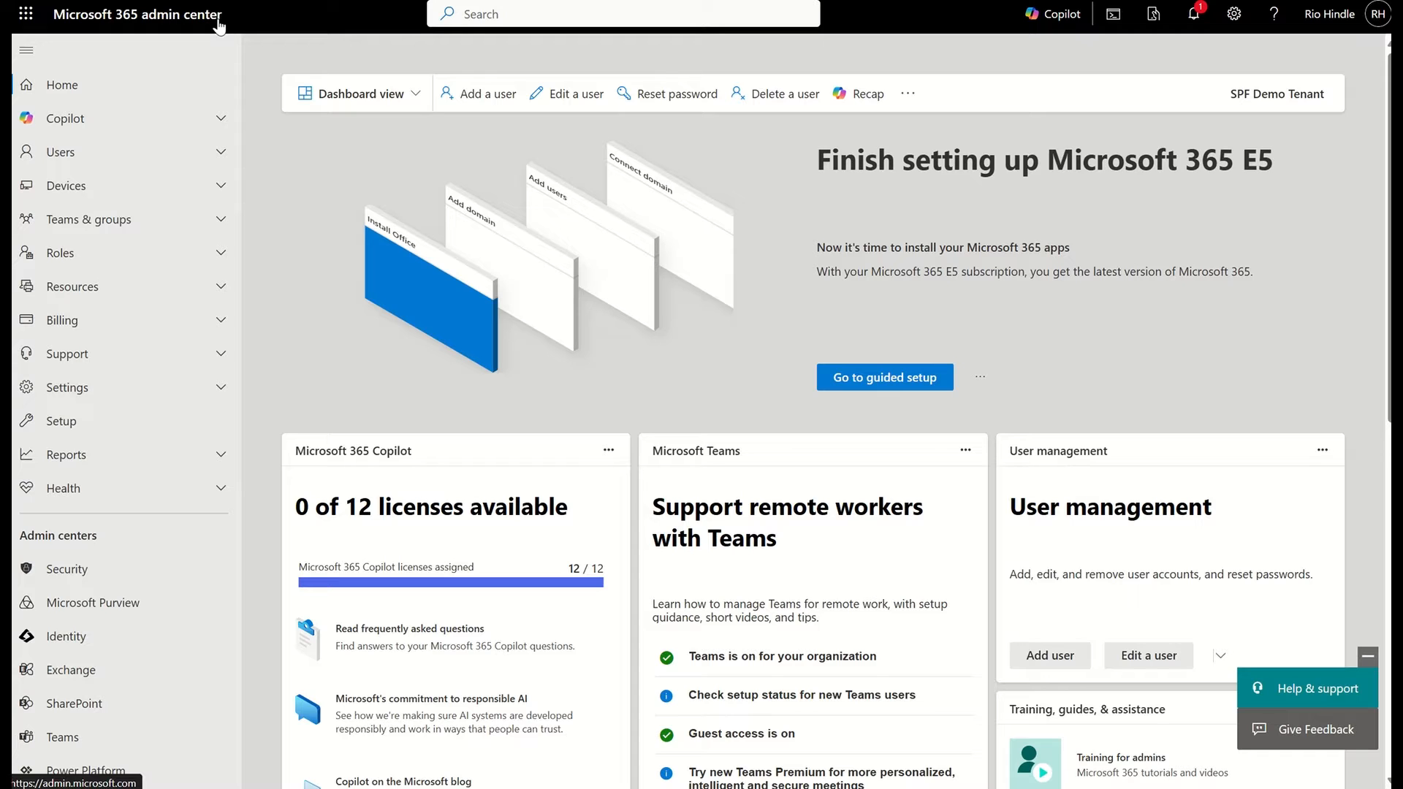
# - Open the Azure portal at portal.azure.com in a new browser tab and go to its resource groups
pyautogui.hotkey('ctrl', 't')
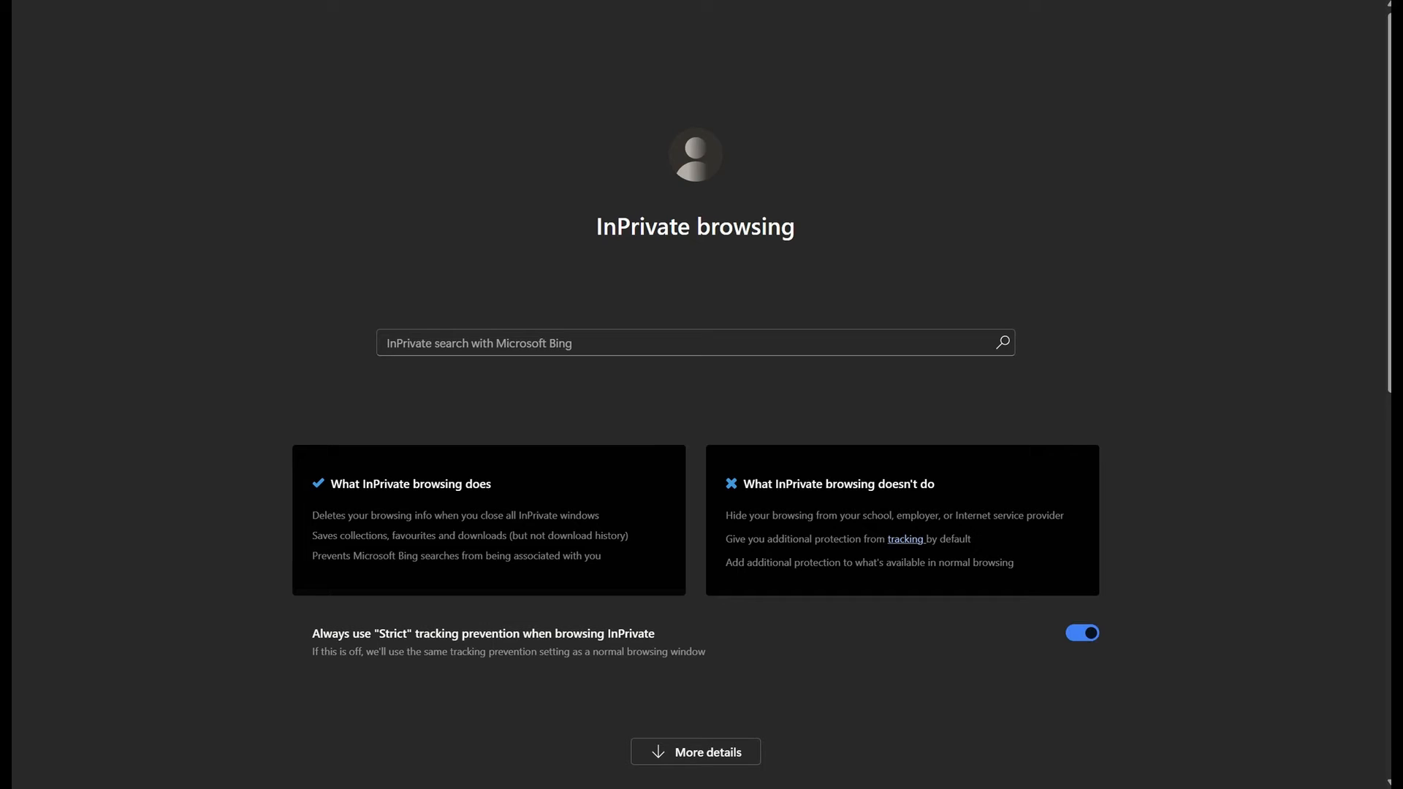
pyautogui.write('portal.azure.com')
pyautogui.press('Return')
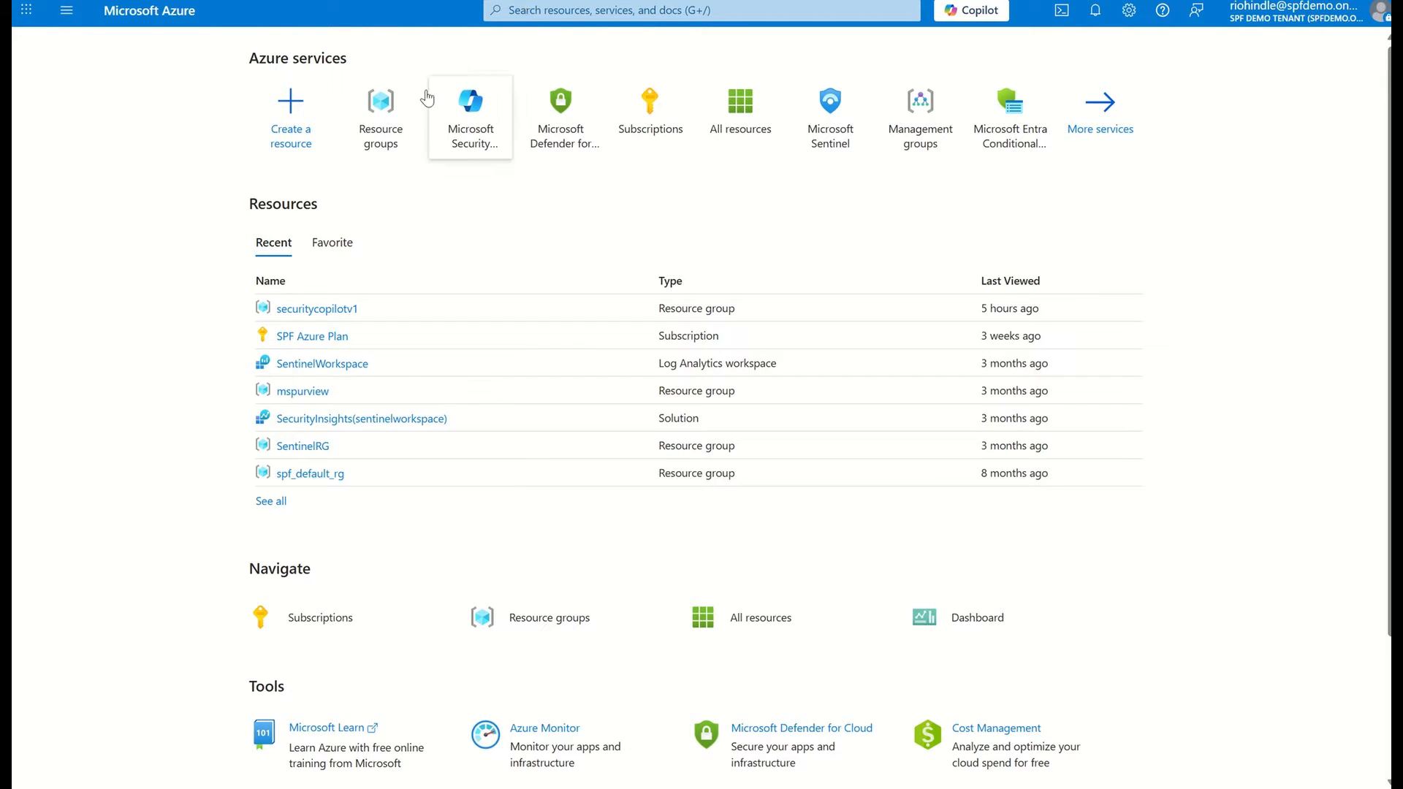
pyautogui.click(391, 120)
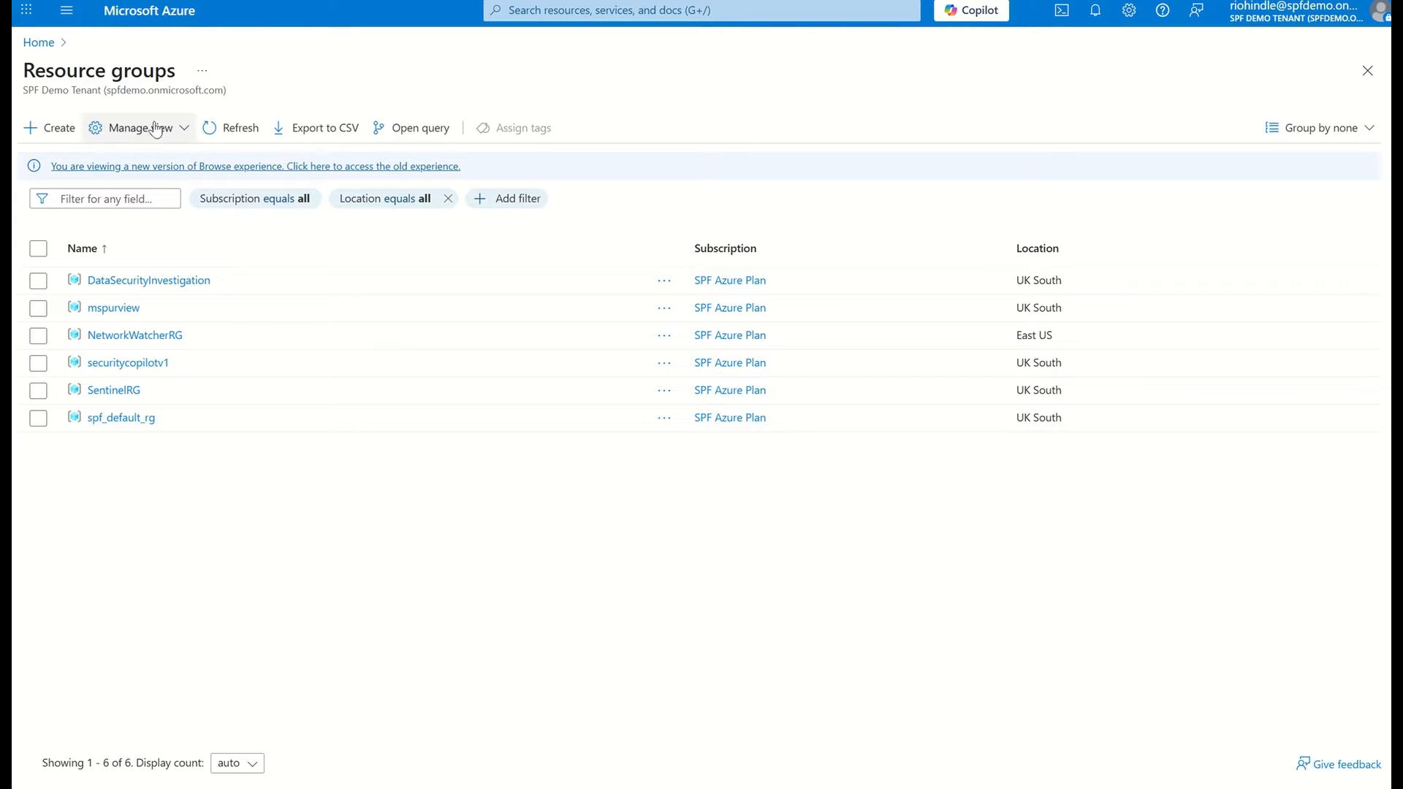
# - Start a new resource group in the SPF Azure Plan subscription and name it microsoftarchive
pyautogui.click(57, 132)
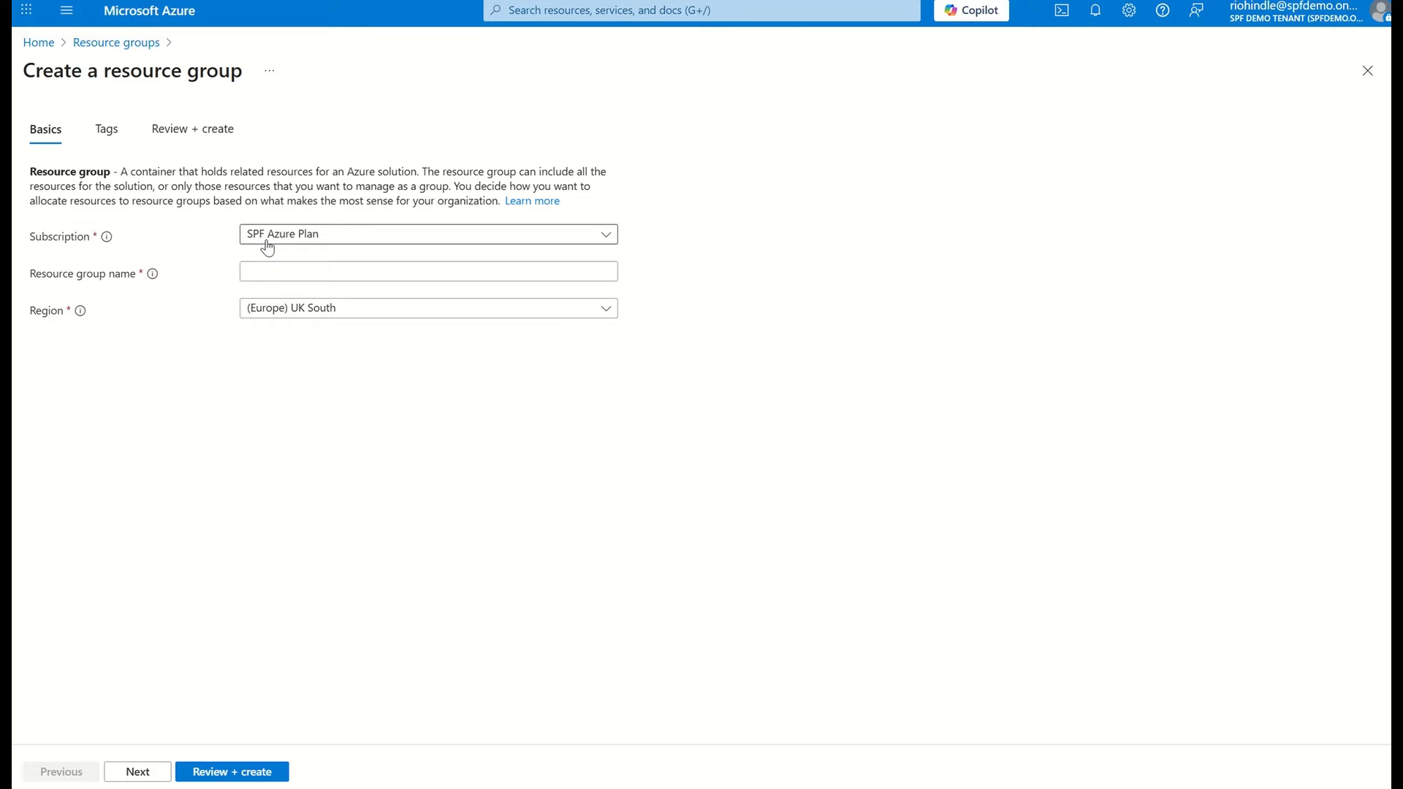
pyautogui.click(259, 271)
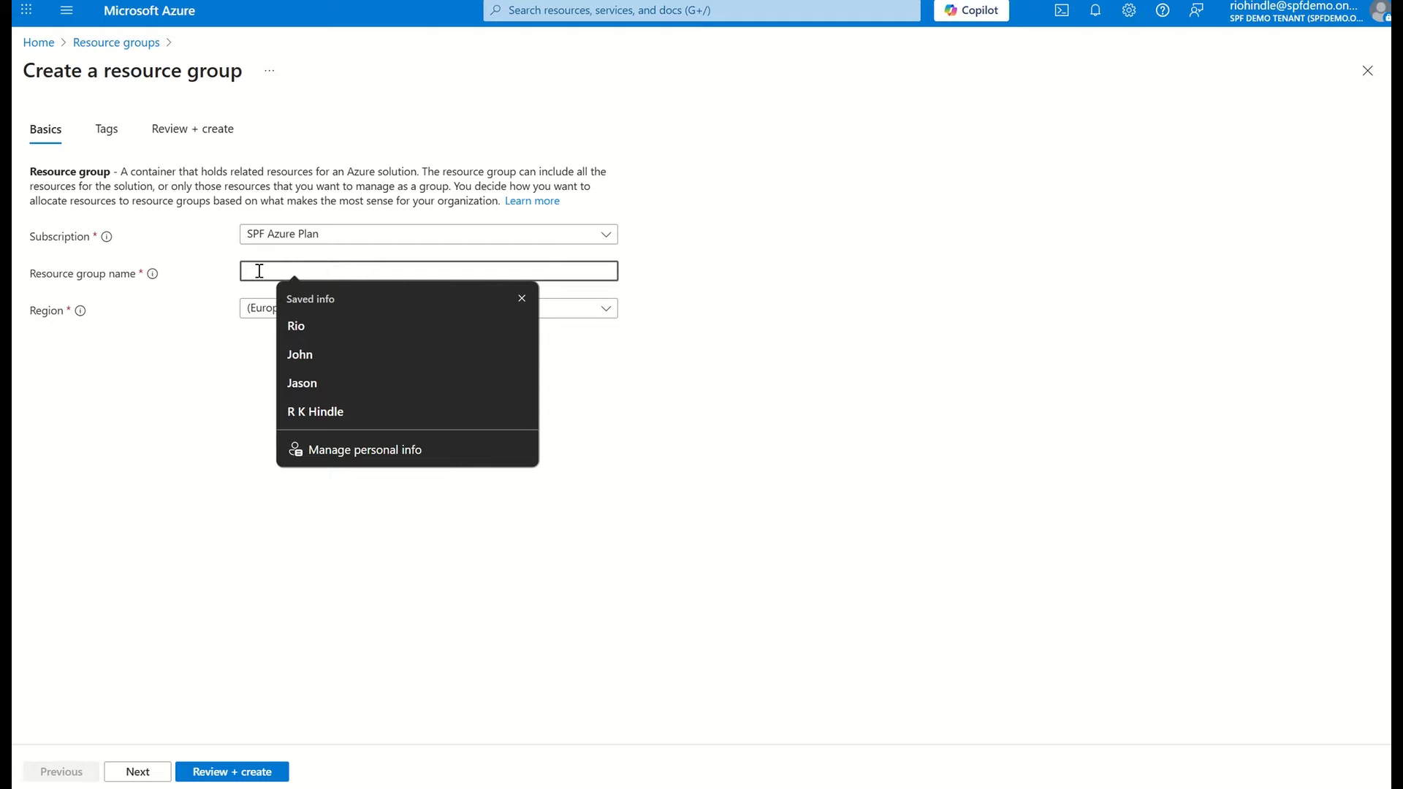
pyautogui.write('Mic')
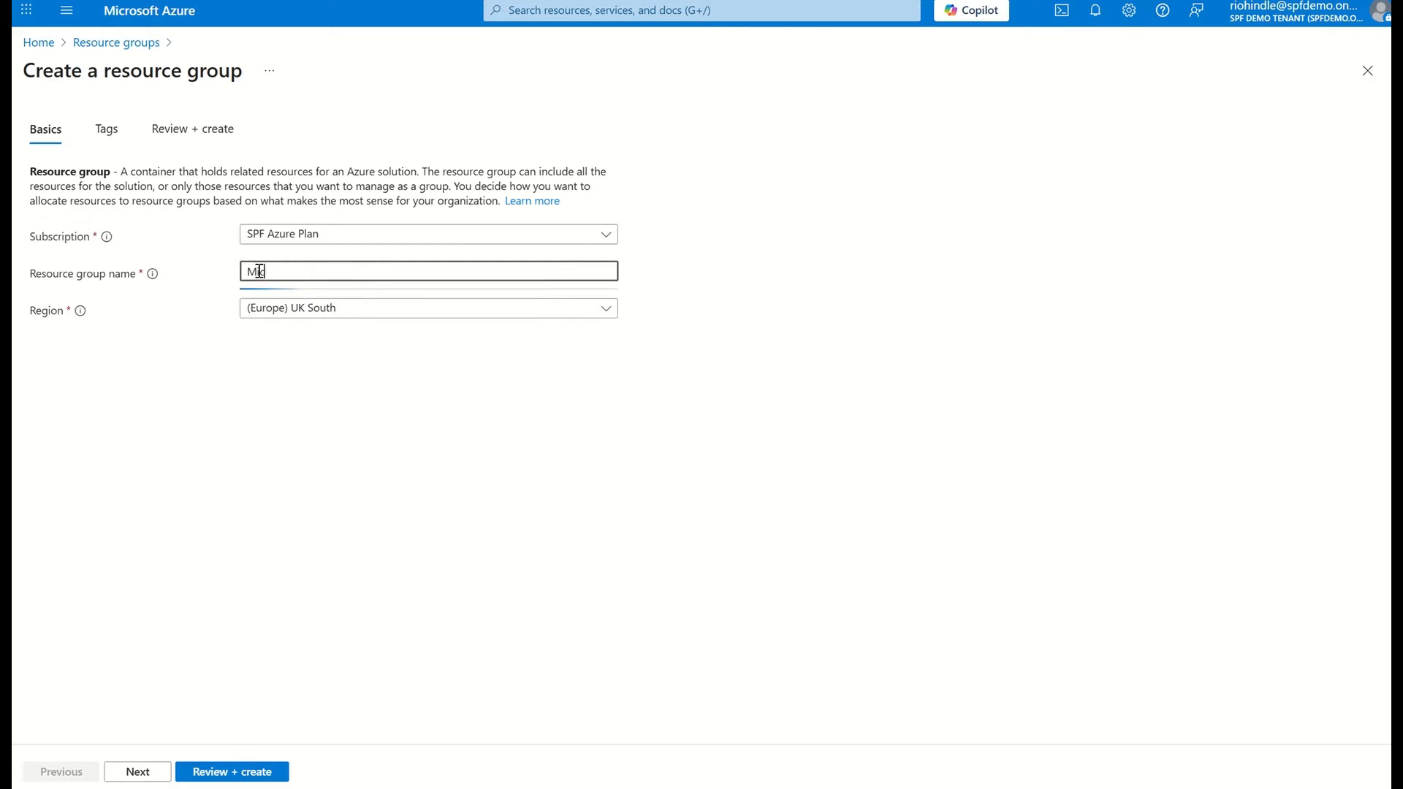
pyautogui.write('rosoft Archive')
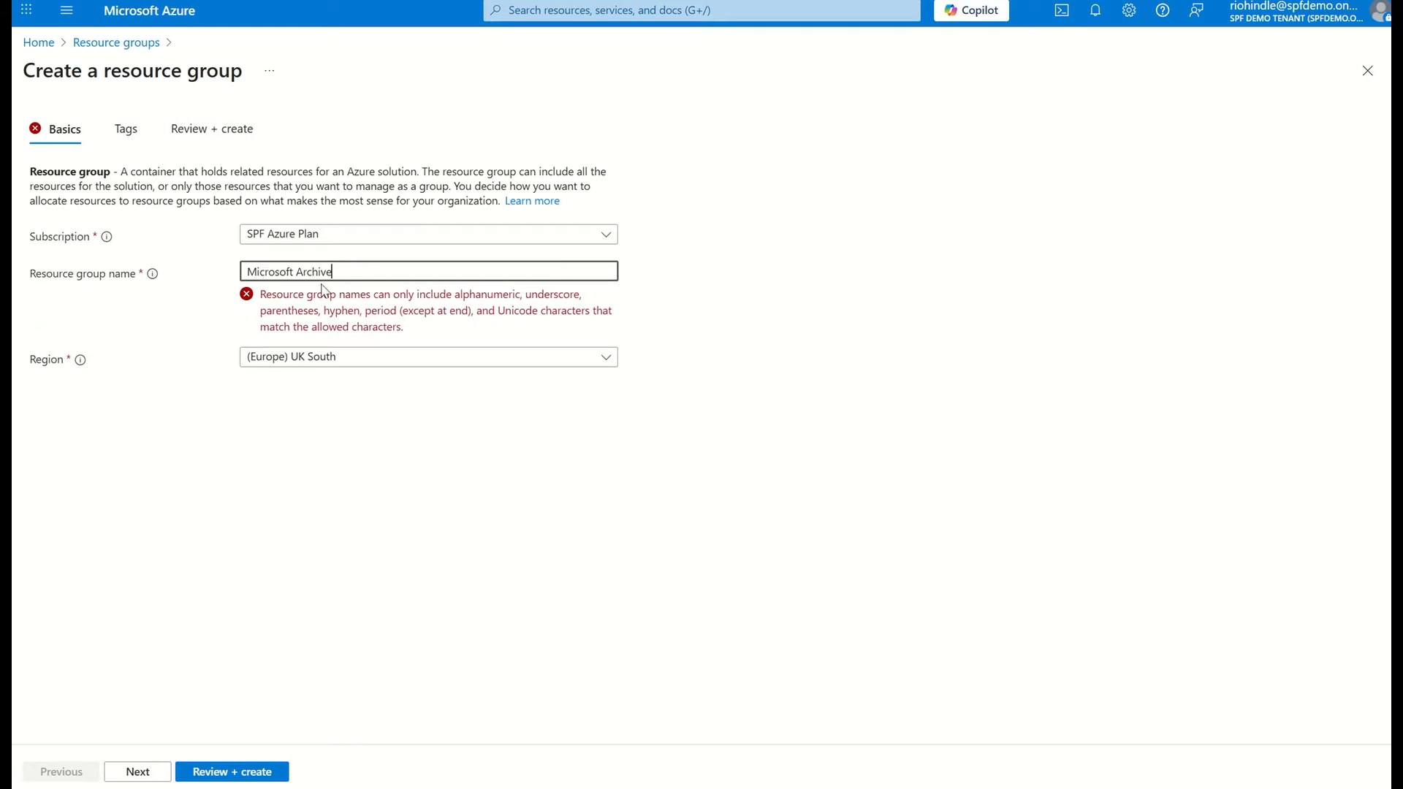
pyautogui.click(298, 272)
pyautogui.press('BackSpace')
pyautogui.press('Delete')
pyautogui.write('a')
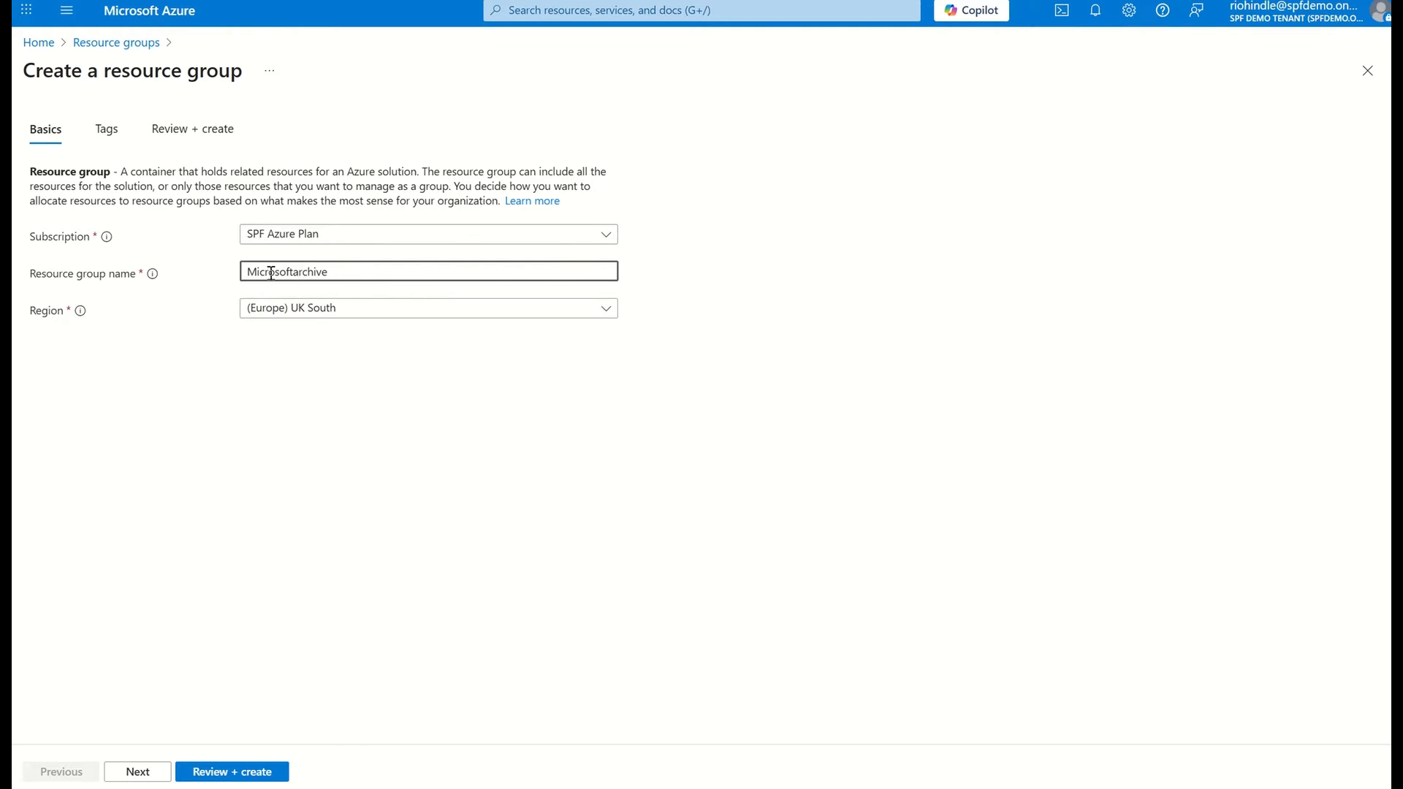
pyautogui.press('BackSpace')
pyautogui.write('m')
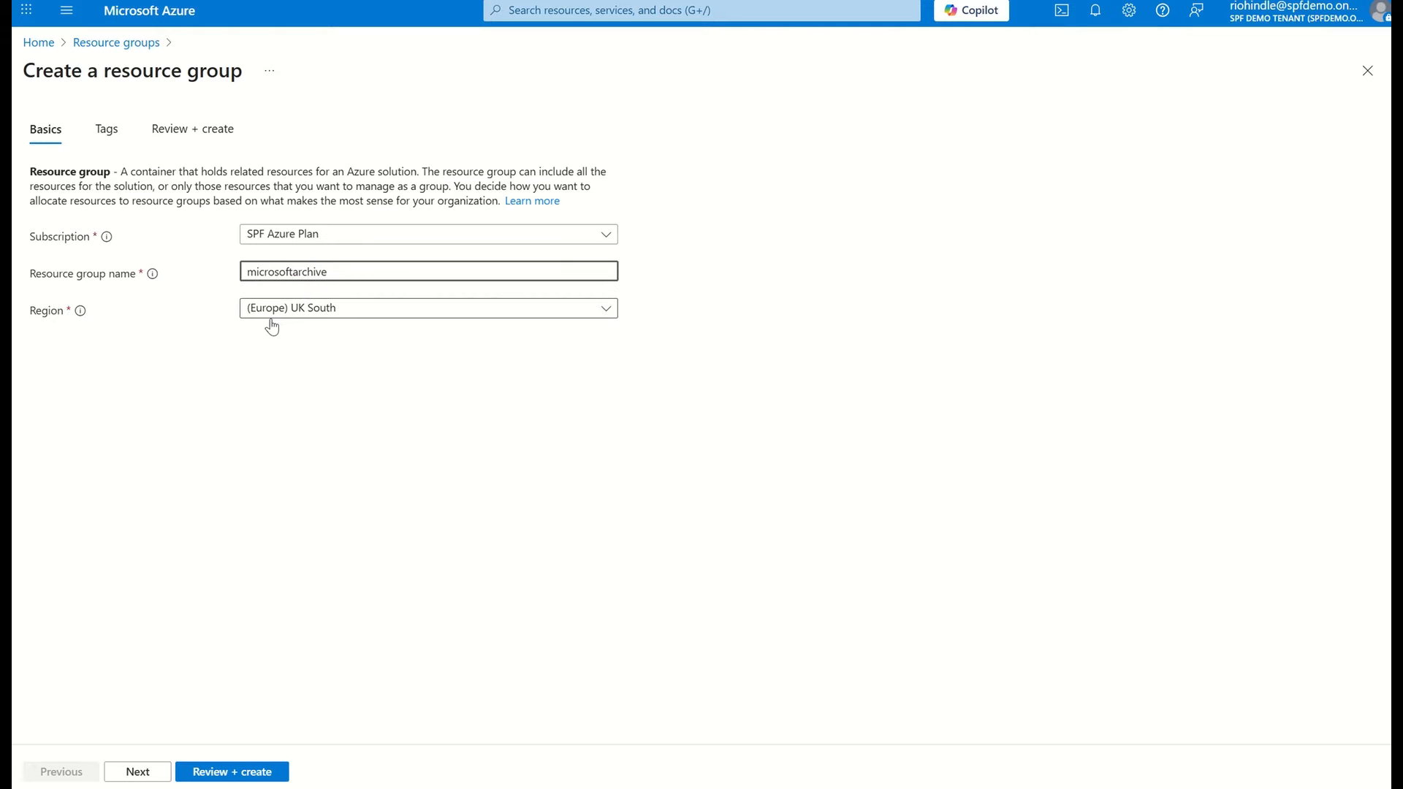
# - Set the resource group's region to (Europe) UK South, create the group and refresh the resource group list
pyautogui.click(314, 315)
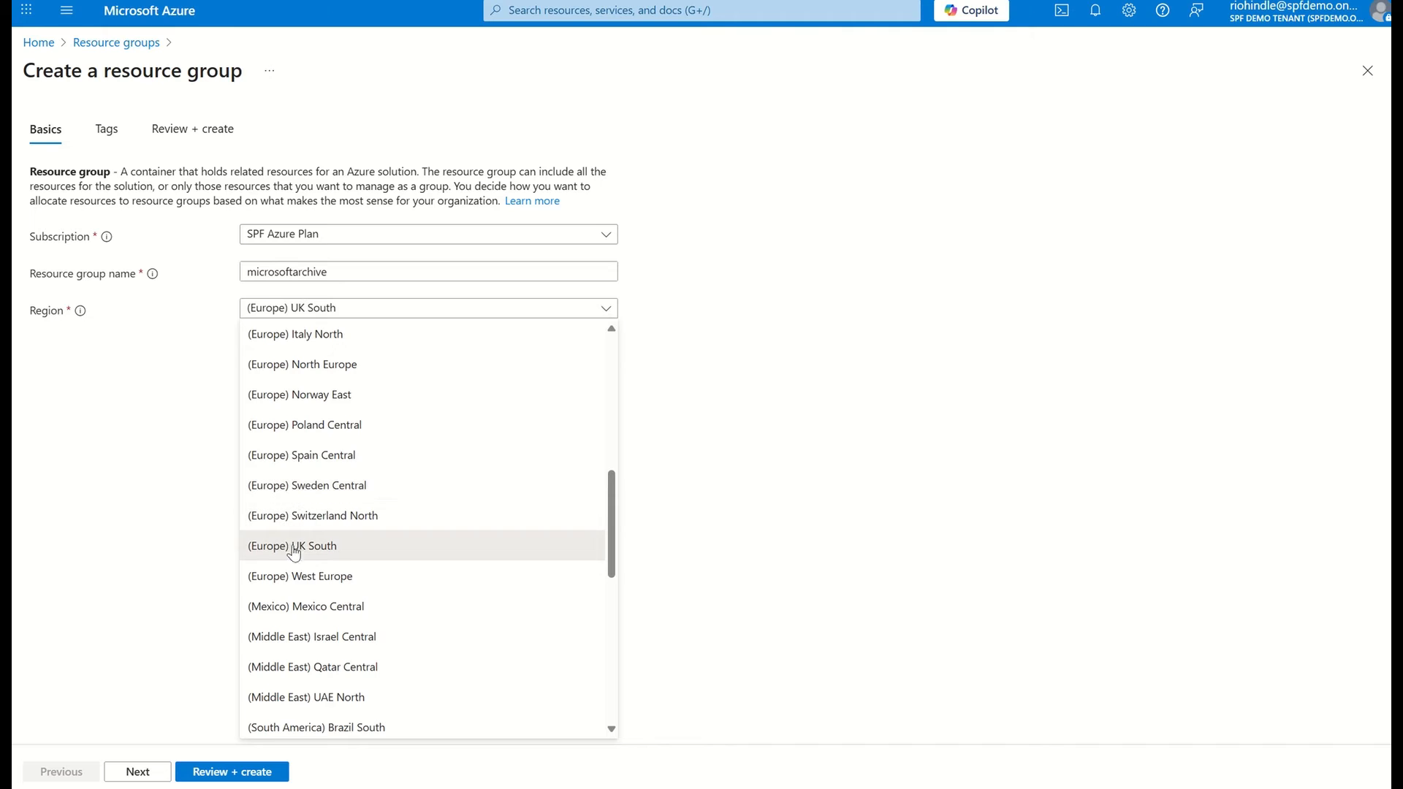
pyautogui.click(293, 548)
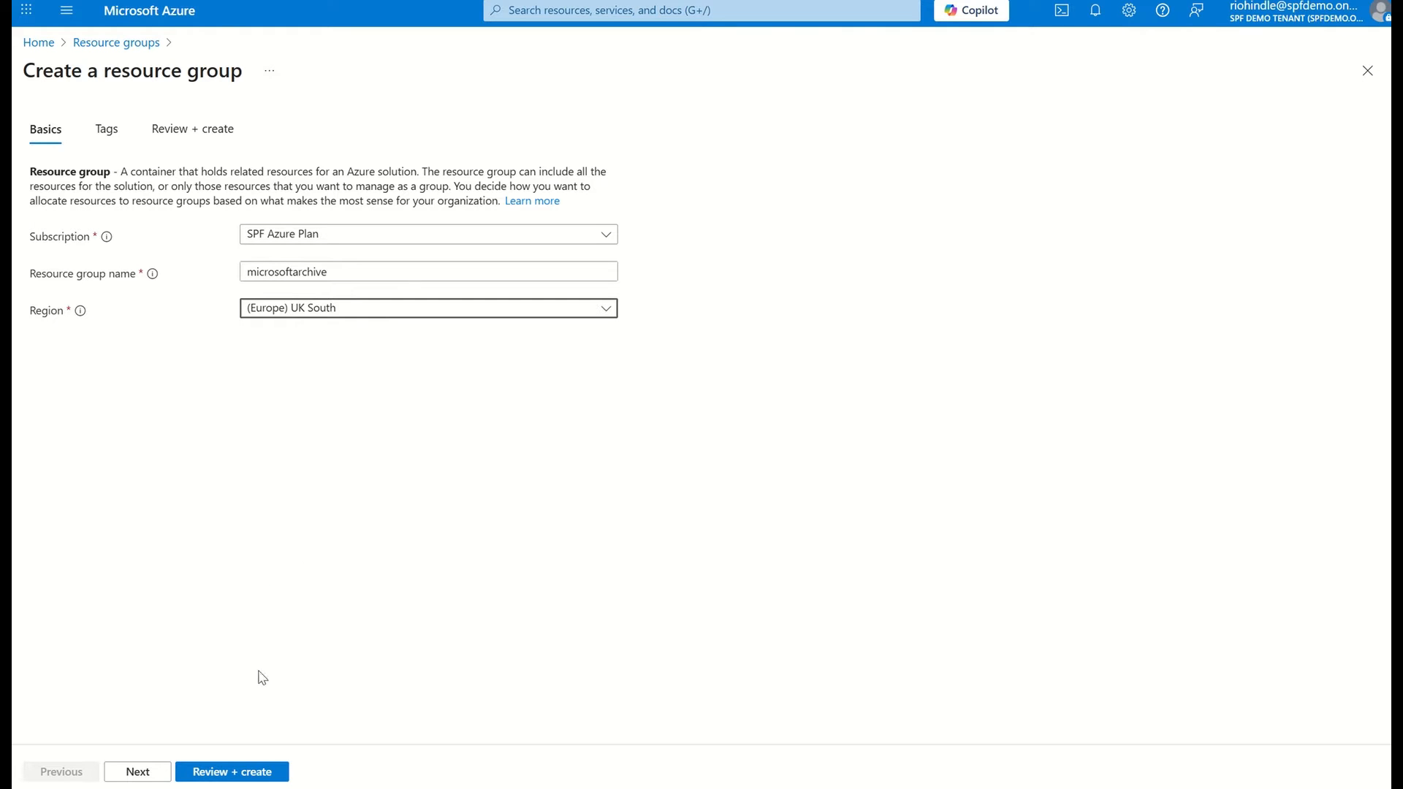
pyautogui.click(162, 772)
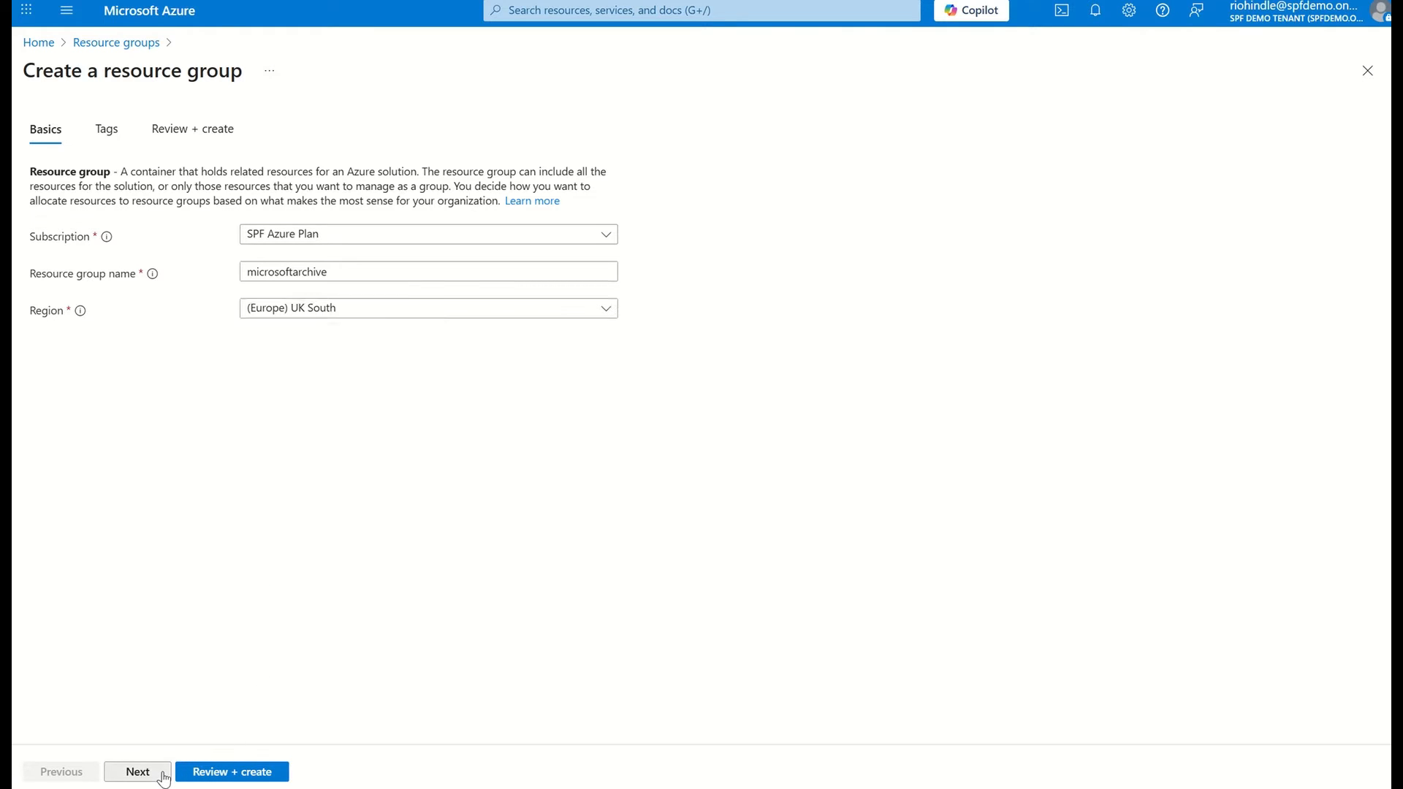
pyautogui.click(214, 774)
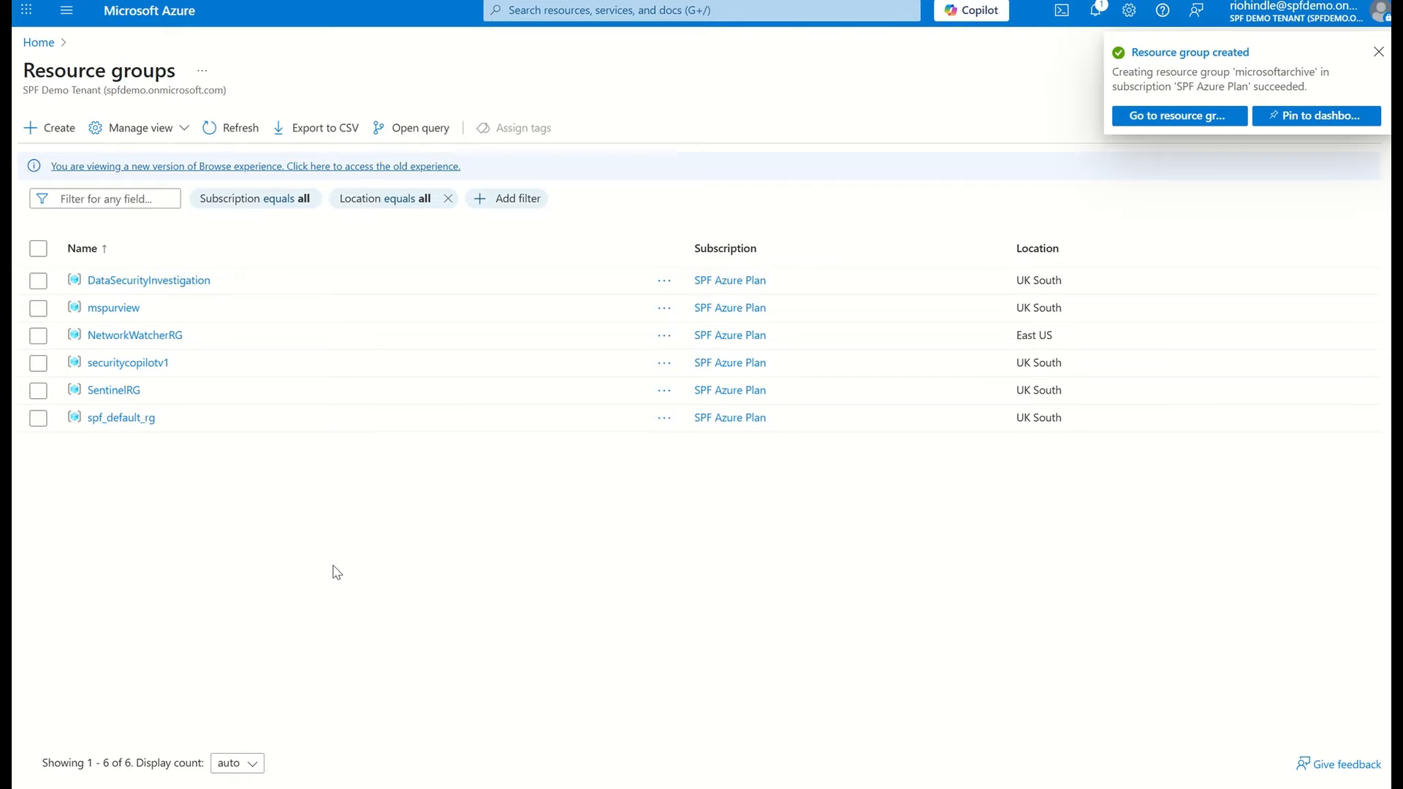
pyautogui.click(232, 130)
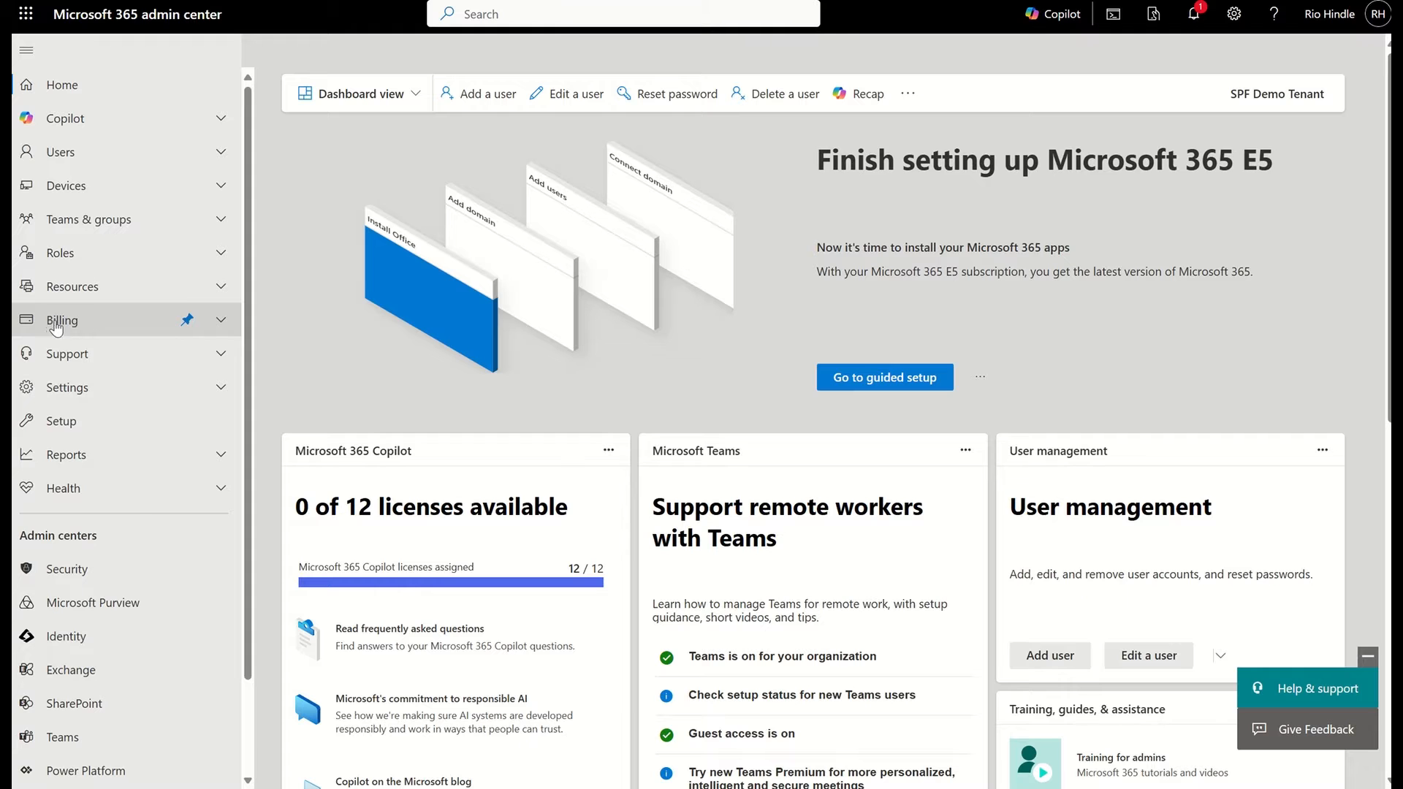
# - Switch to the Microsoft 365 admin center and find the pay-as-you-go services entry among the billing and licenses setup actions
pyautogui.click(66, 425)
pyautogui.scroll(-2, 401, 539)
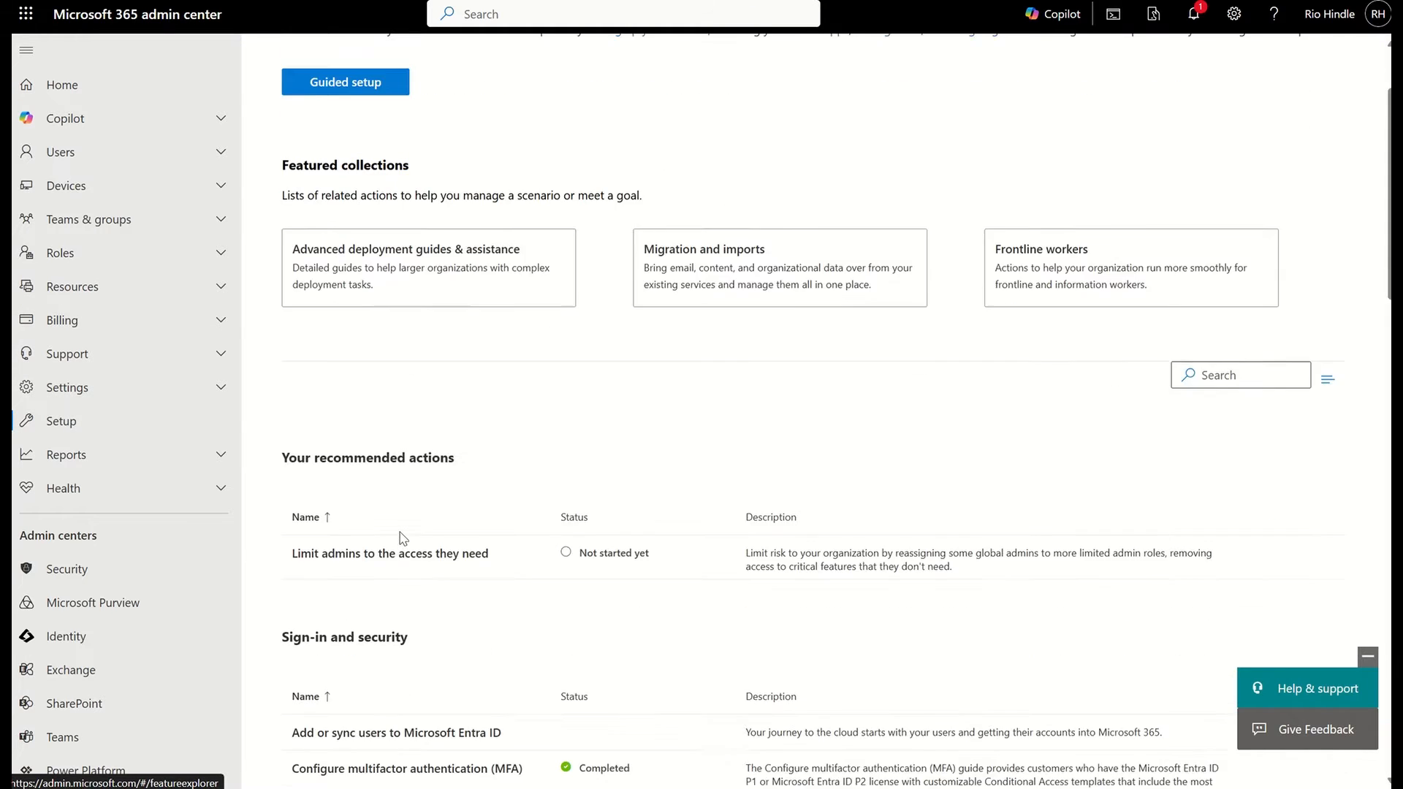
pyautogui.scroll(-7, 400, 539)
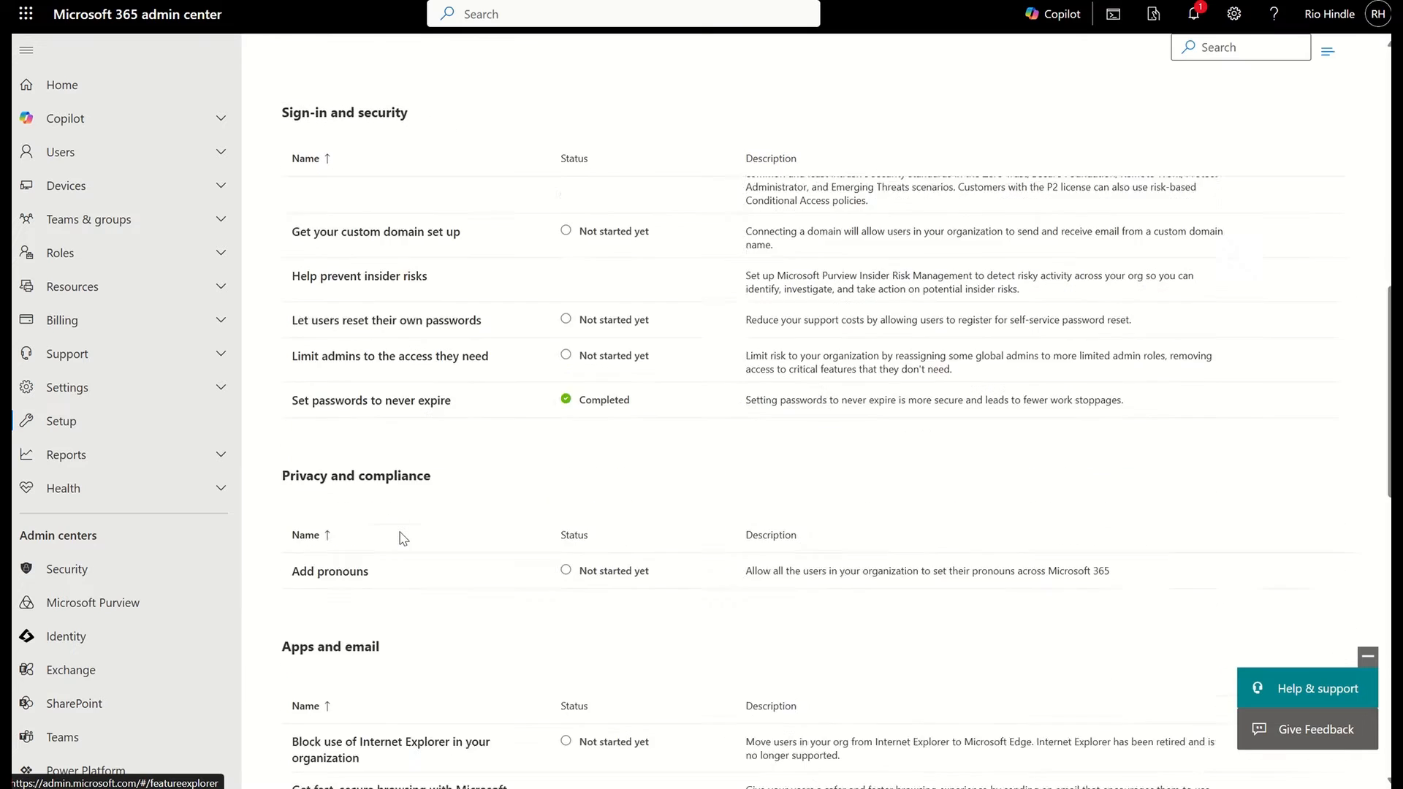
pyautogui.scroll(-5, 400, 539)
pyautogui.scroll(-2, 400, 537)
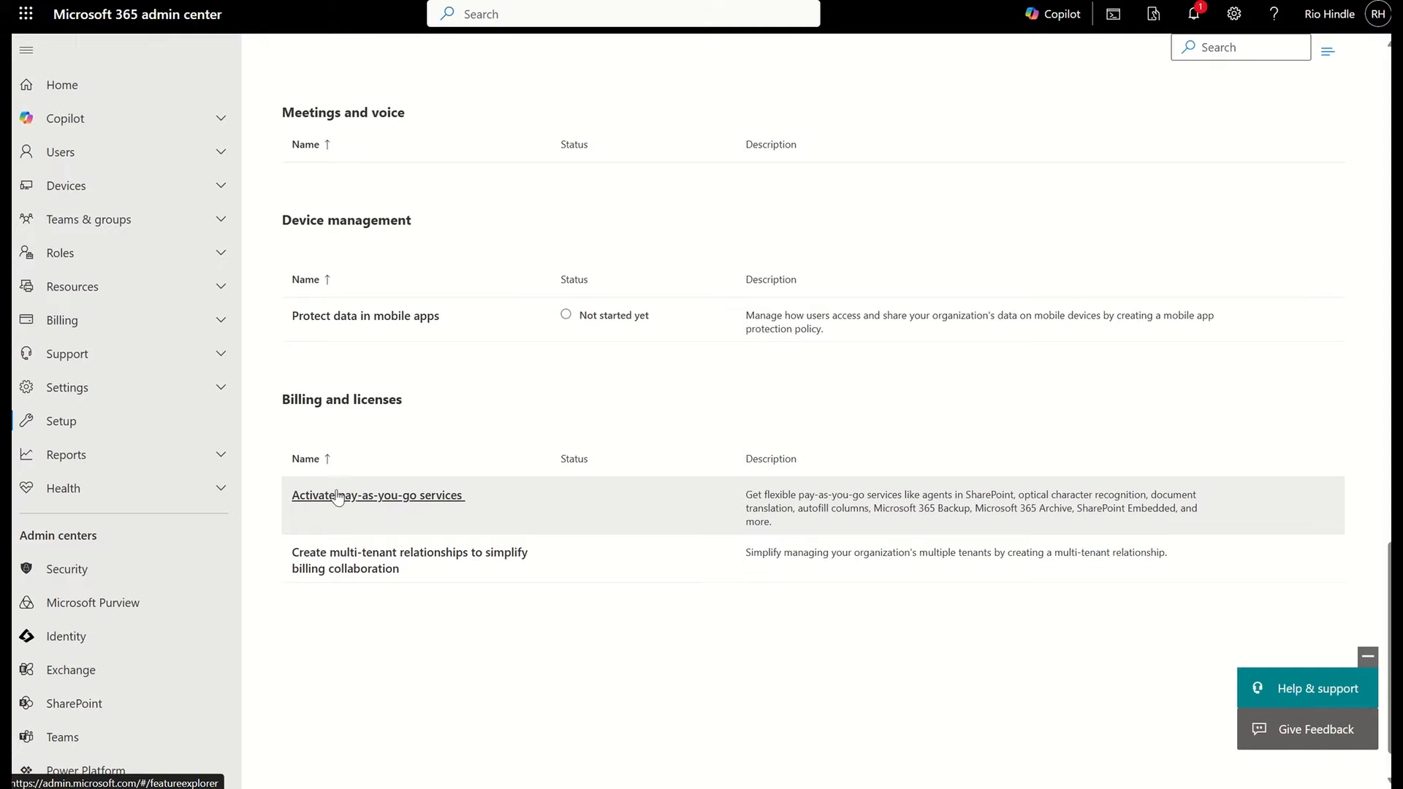
# - Open the Pay-as-you-go services page from the organization settings
pyautogui.click(225, 392)
pyautogui.click(169, 472)
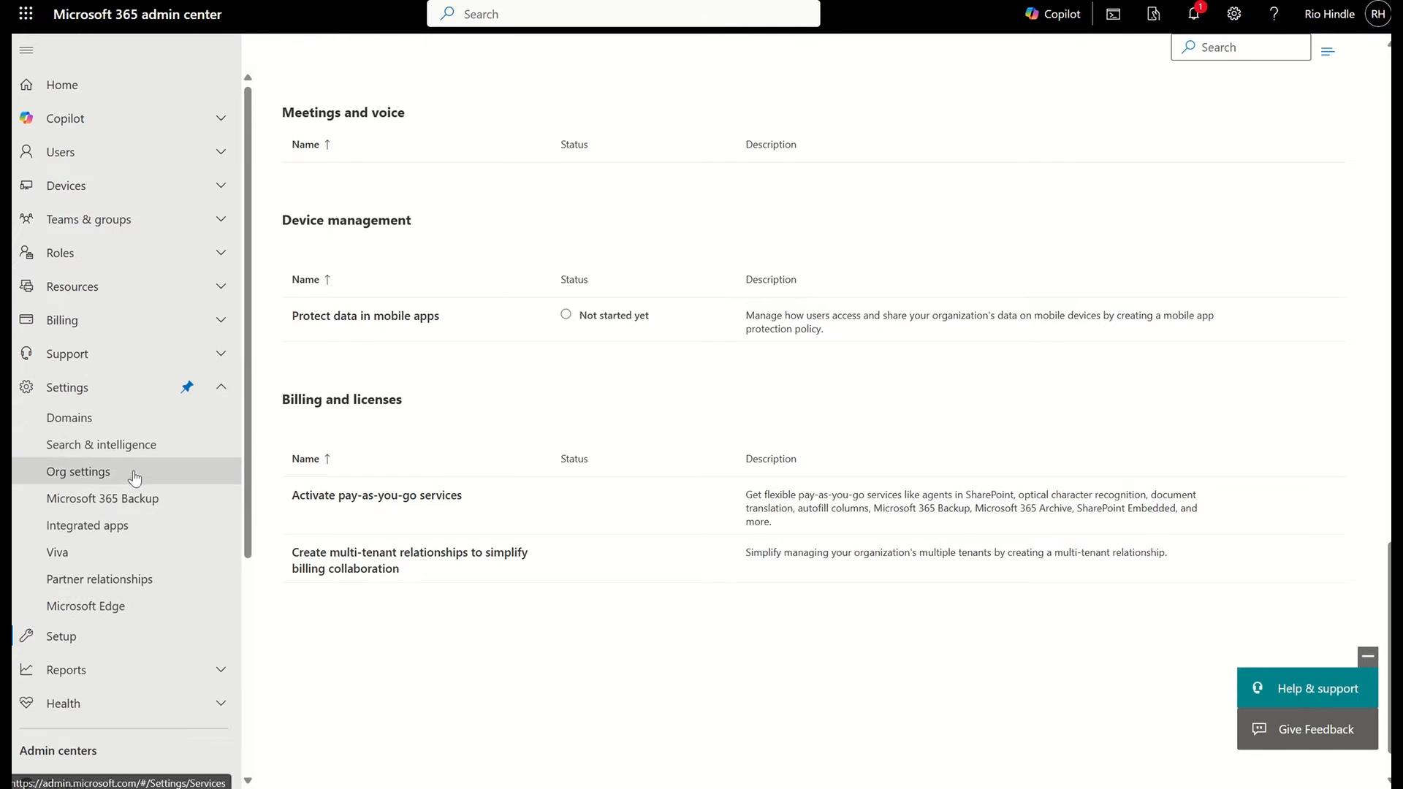
pyautogui.scroll(-5, 458, 592)
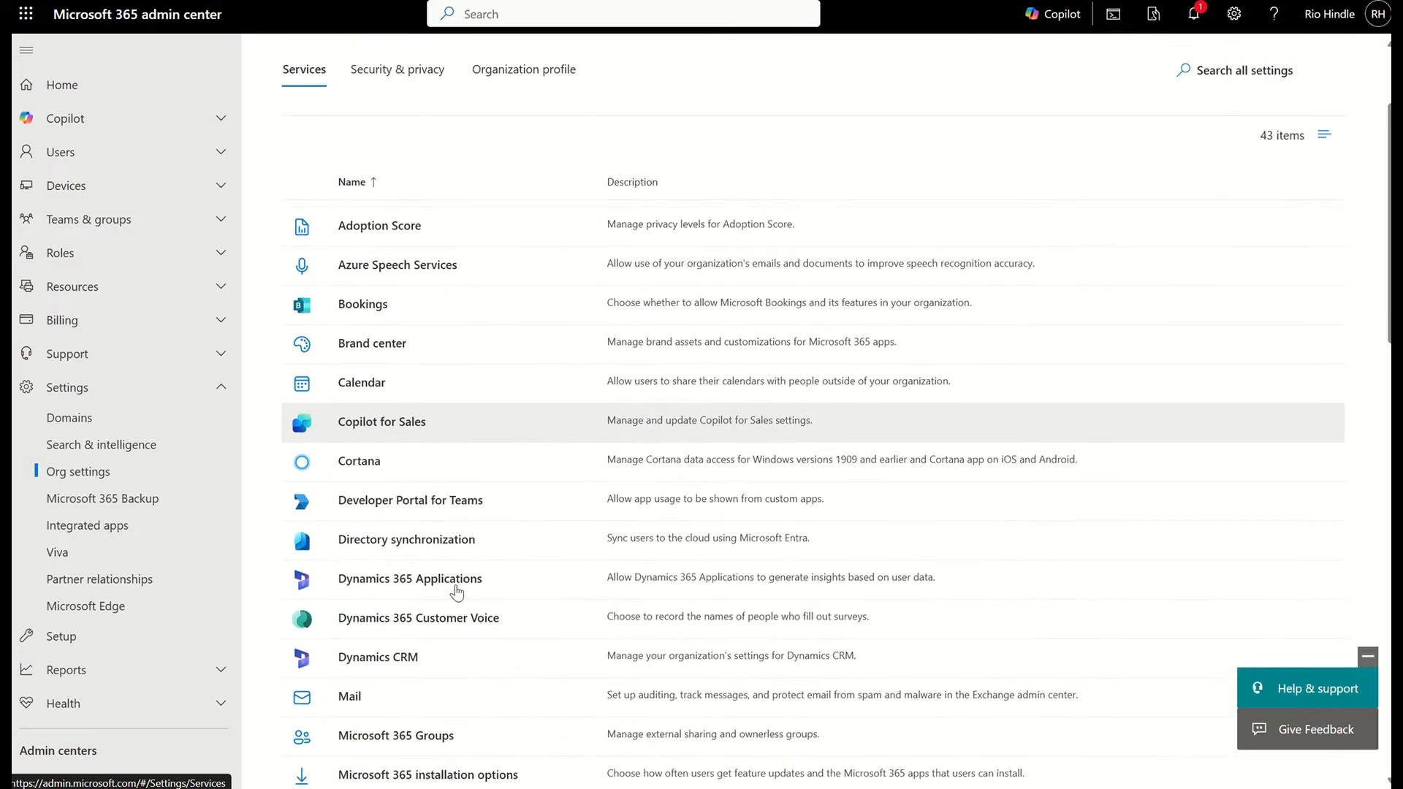
pyautogui.scroll(-10, 450, 511)
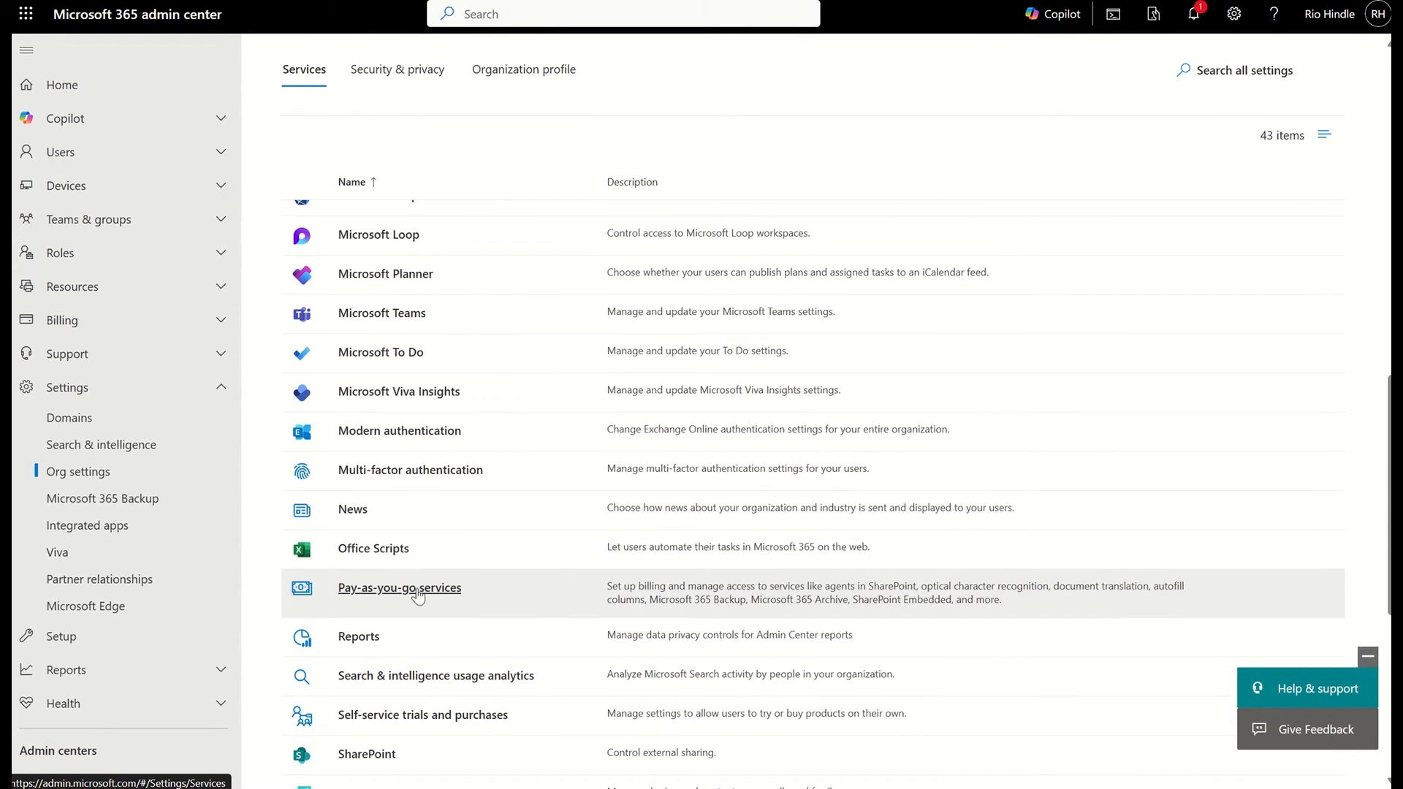
pyautogui.click(417, 596)
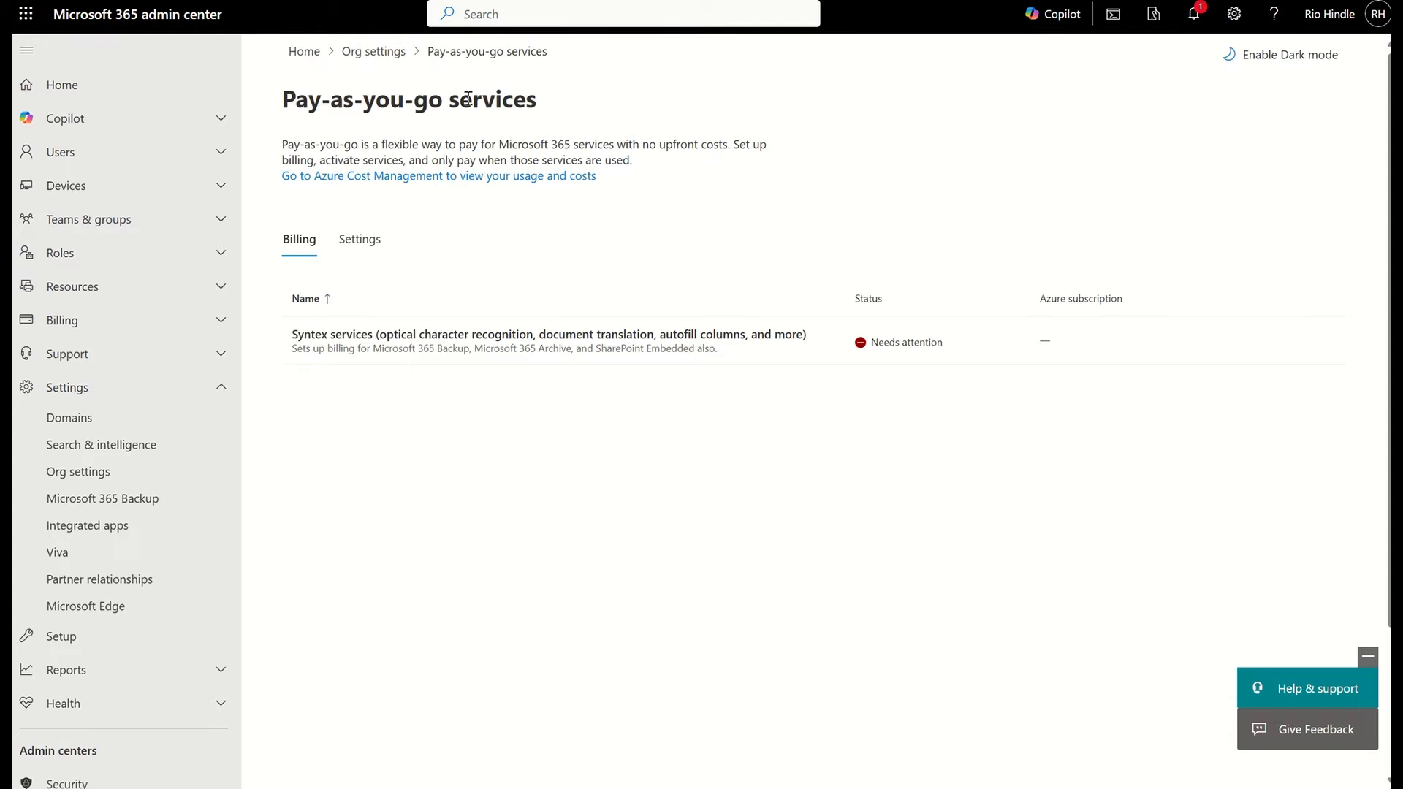
# - Configure Syntex services billing with the SPF Azure Plan subscription, the microsoftarchive resource group and the UK South region
pyautogui.click(435, 341)
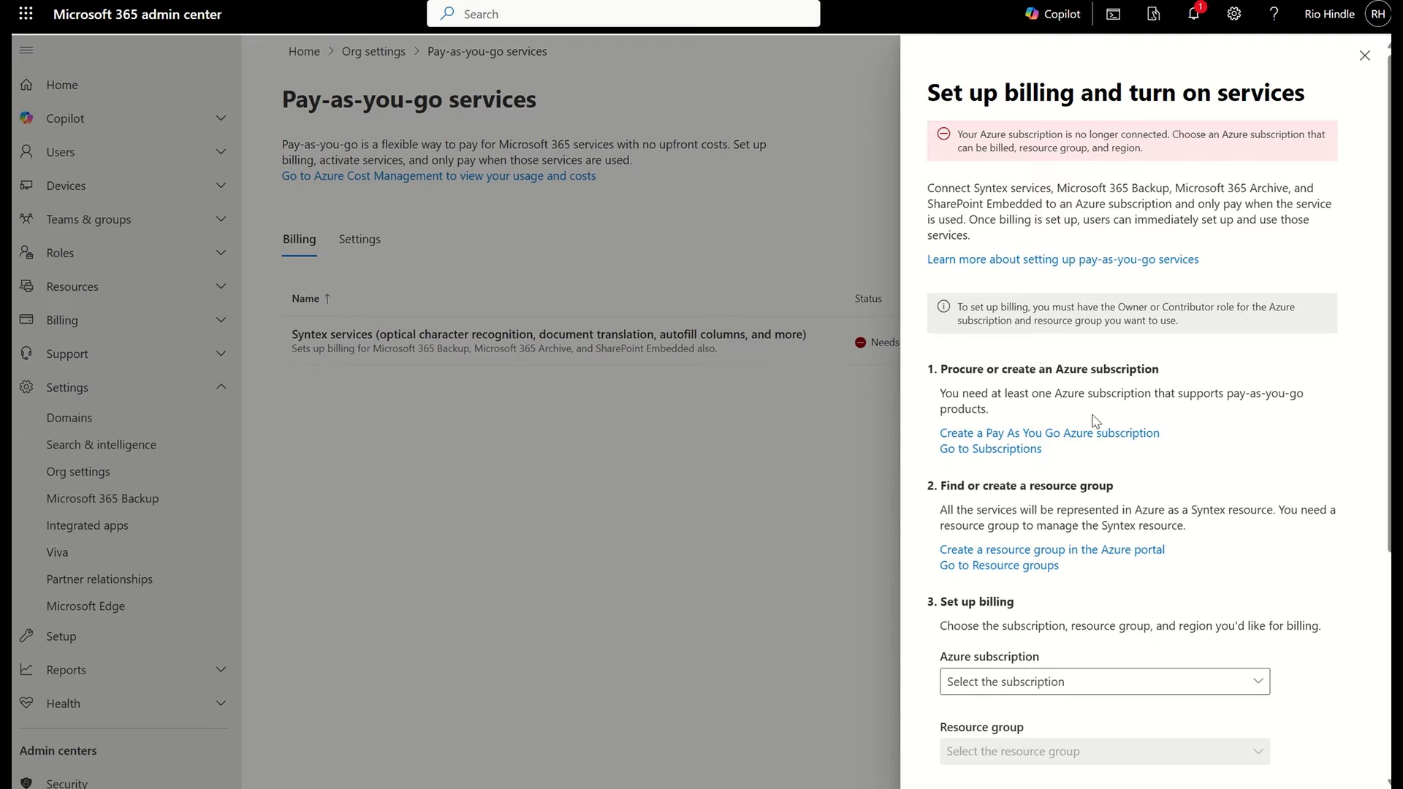
pyautogui.scroll(-2, 1096, 422)
pyautogui.scroll(-5, 1095, 421)
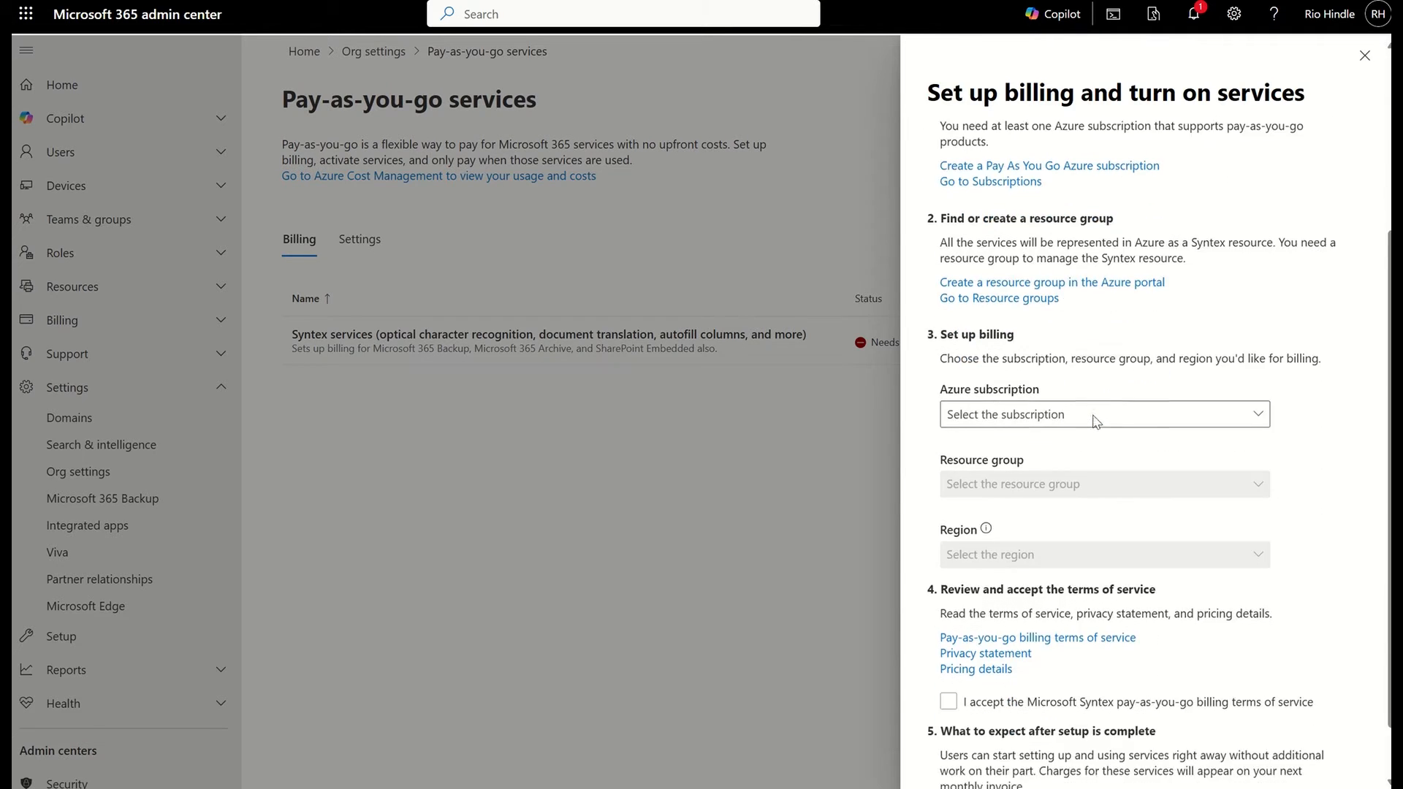
pyautogui.click(1019, 353)
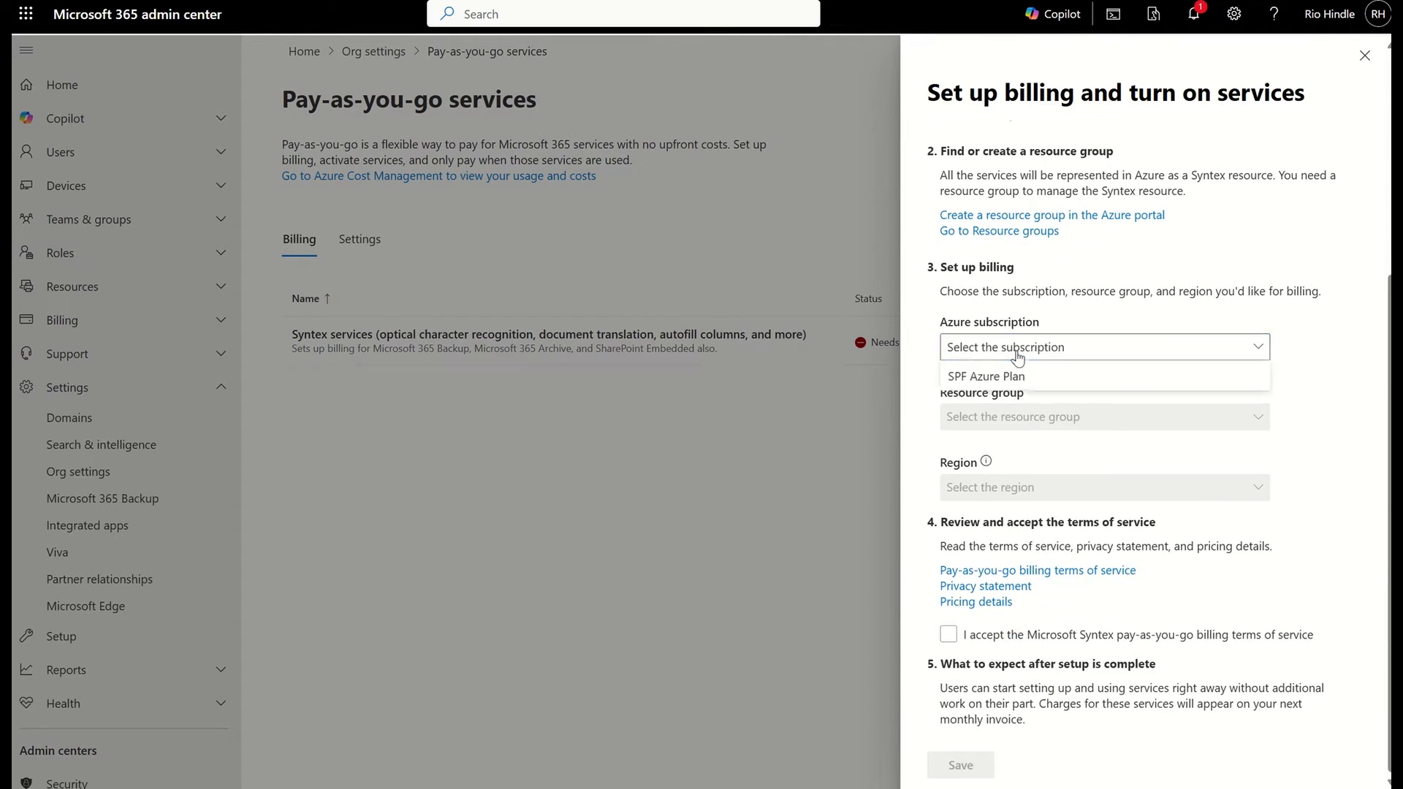
pyautogui.click(1019, 375)
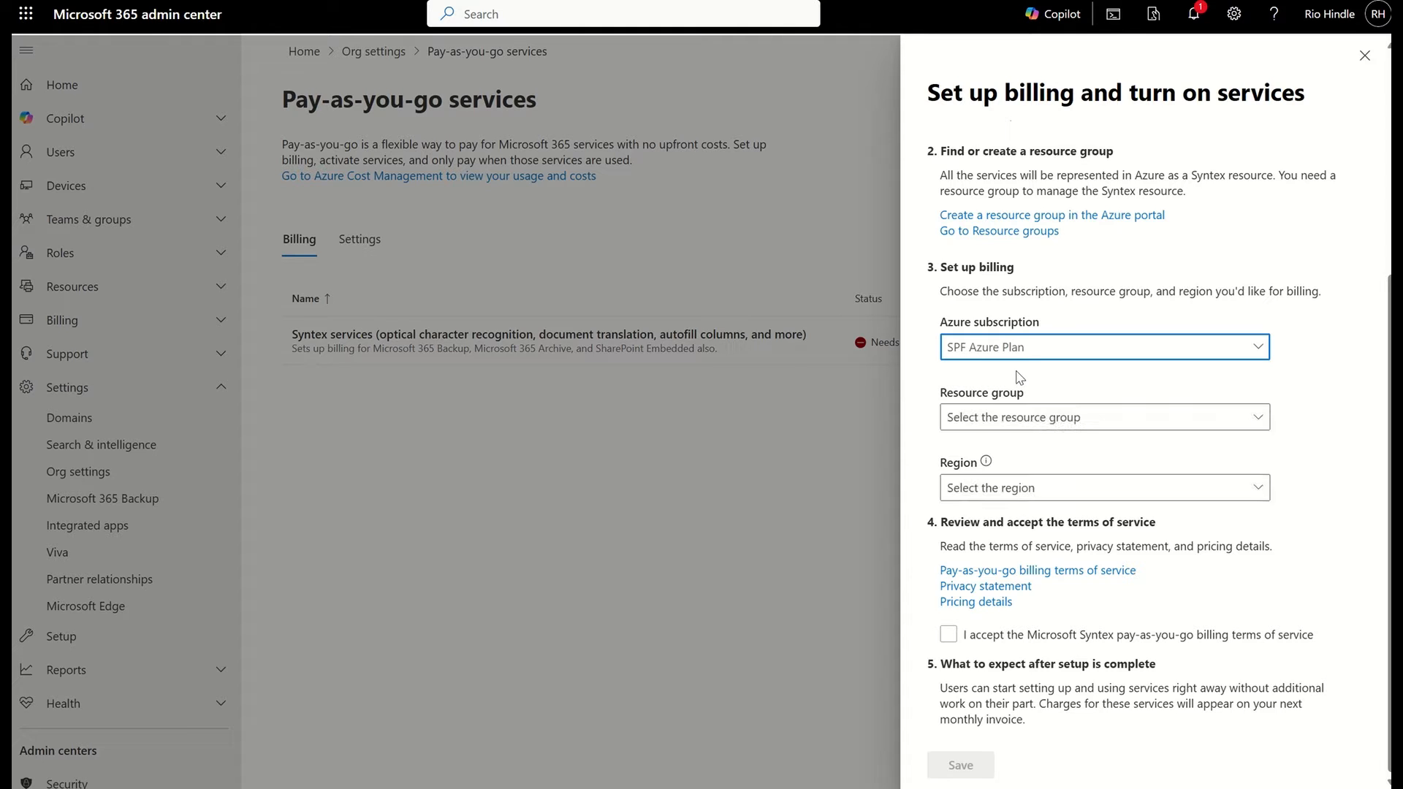
pyautogui.click(1016, 424)
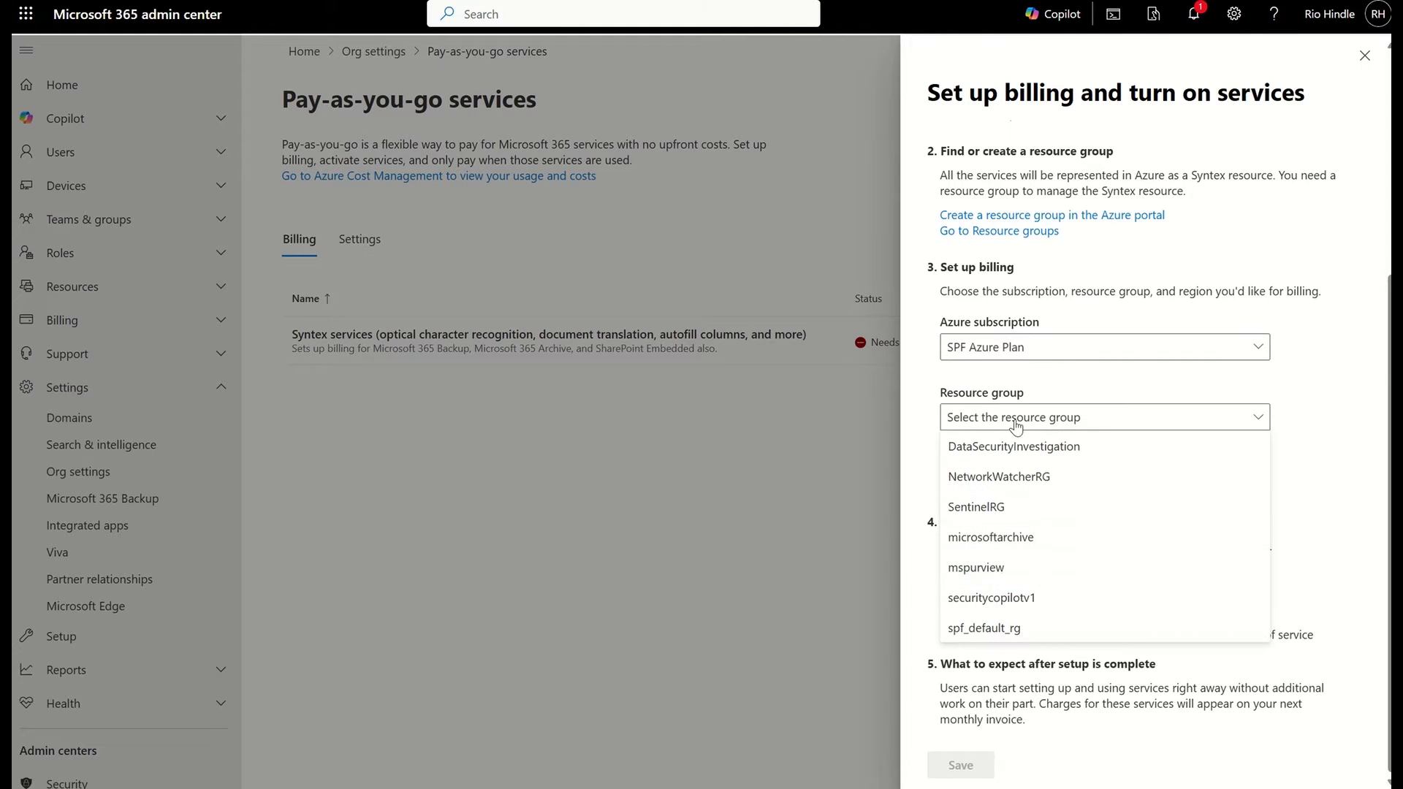
pyautogui.click(1023, 539)
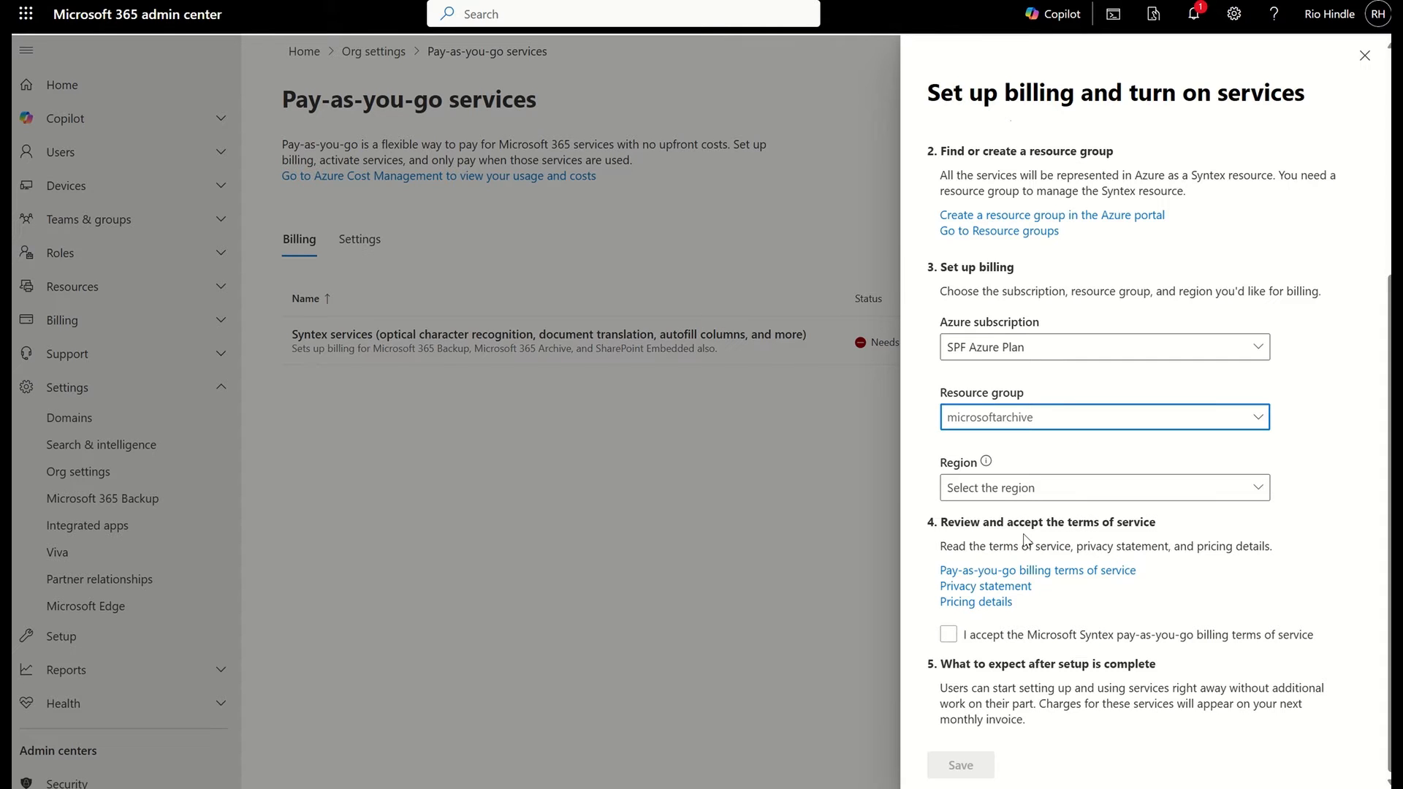
pyautogui.click(1006, 497)
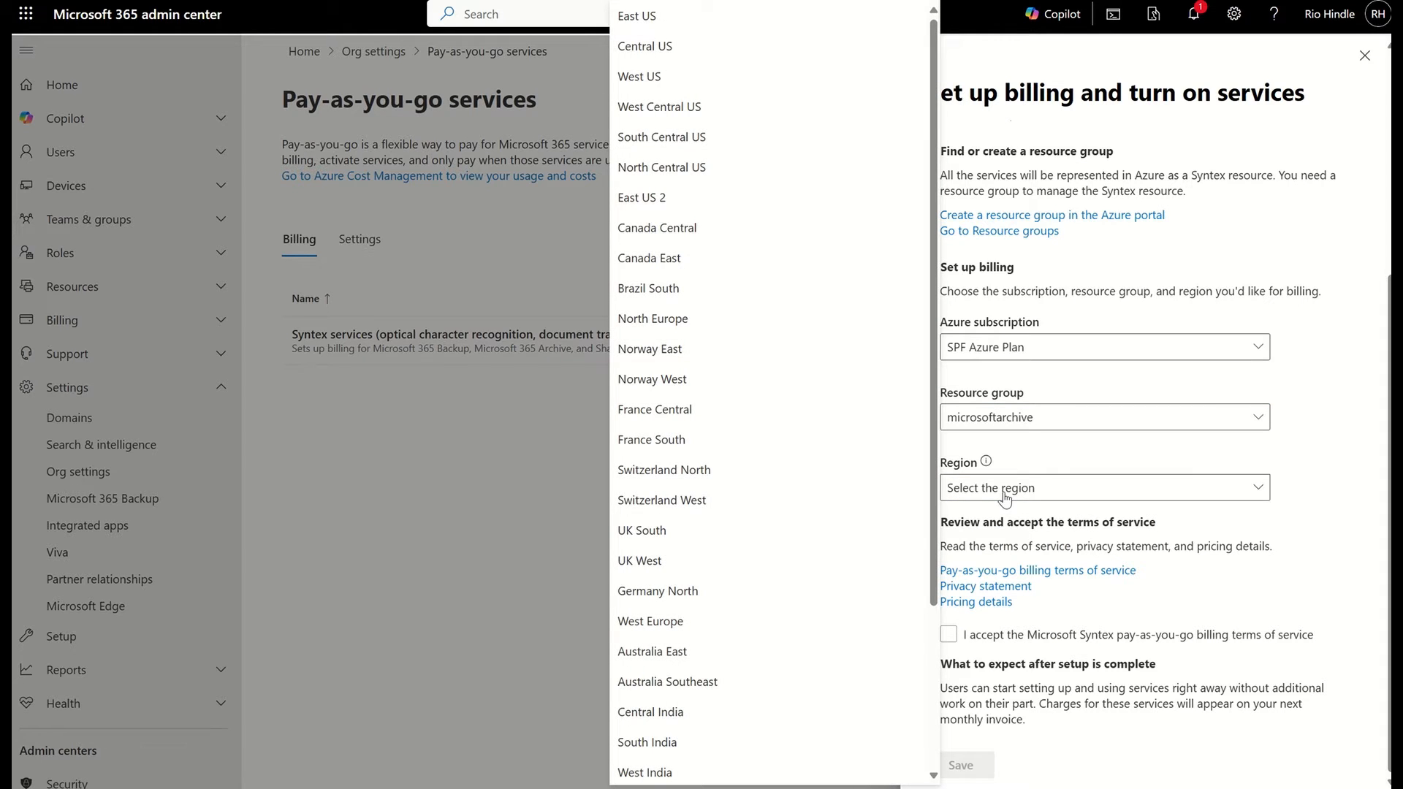
pyautogui.click(828, 542)
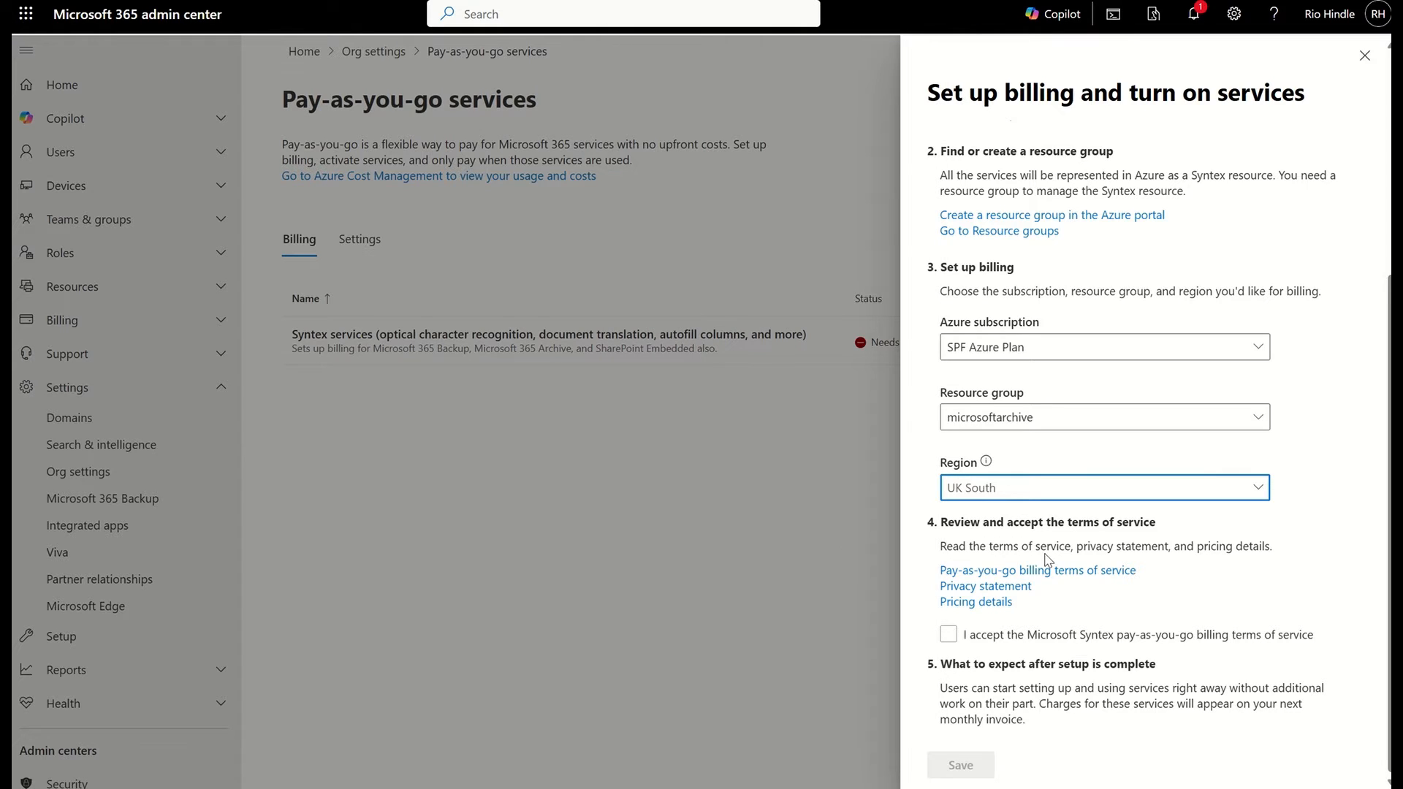
# - Accept the Microsoft Syntex pay-as-you-go billing terms of service, save the billing setup and close its pane
pyautogui.click(959, 637)
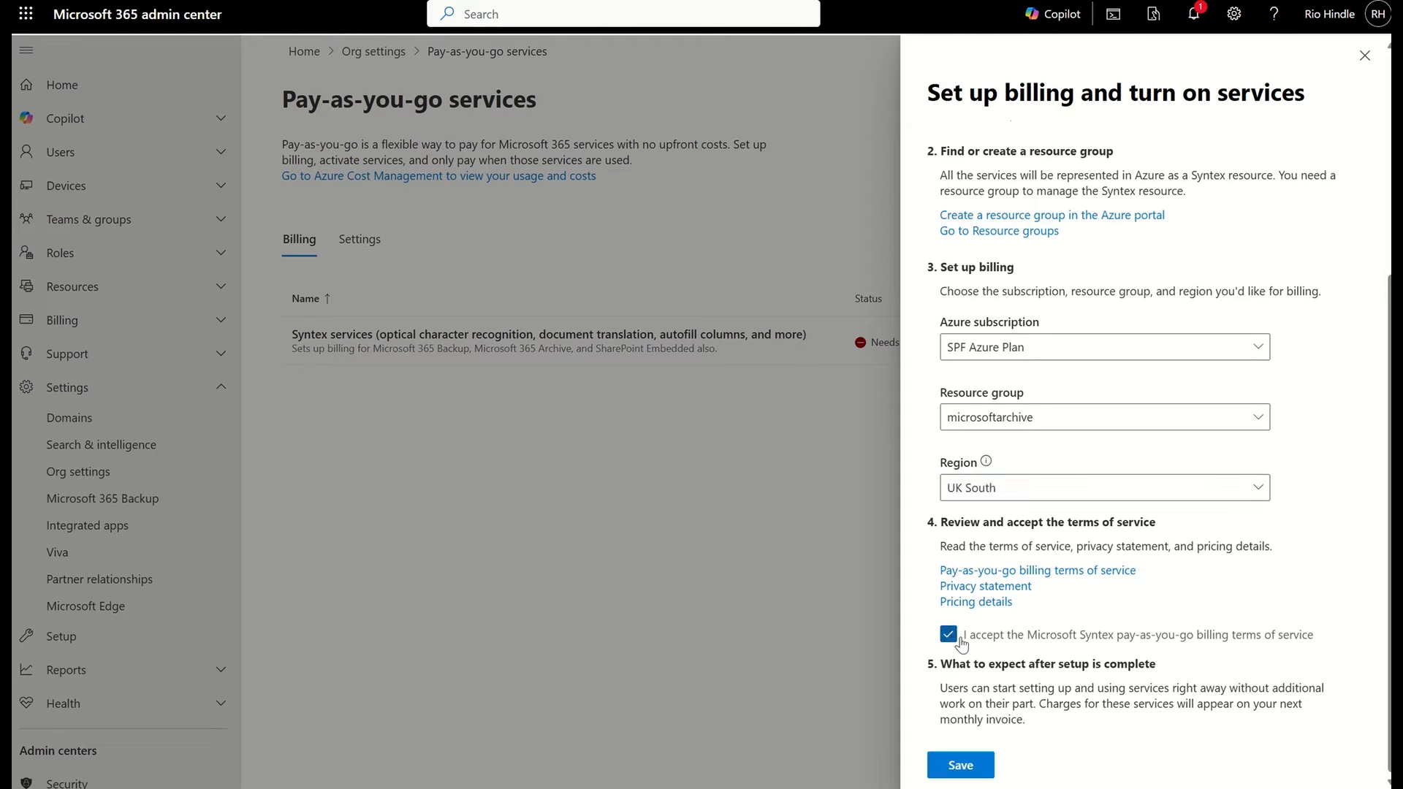
pyautogui.click(960, 765)
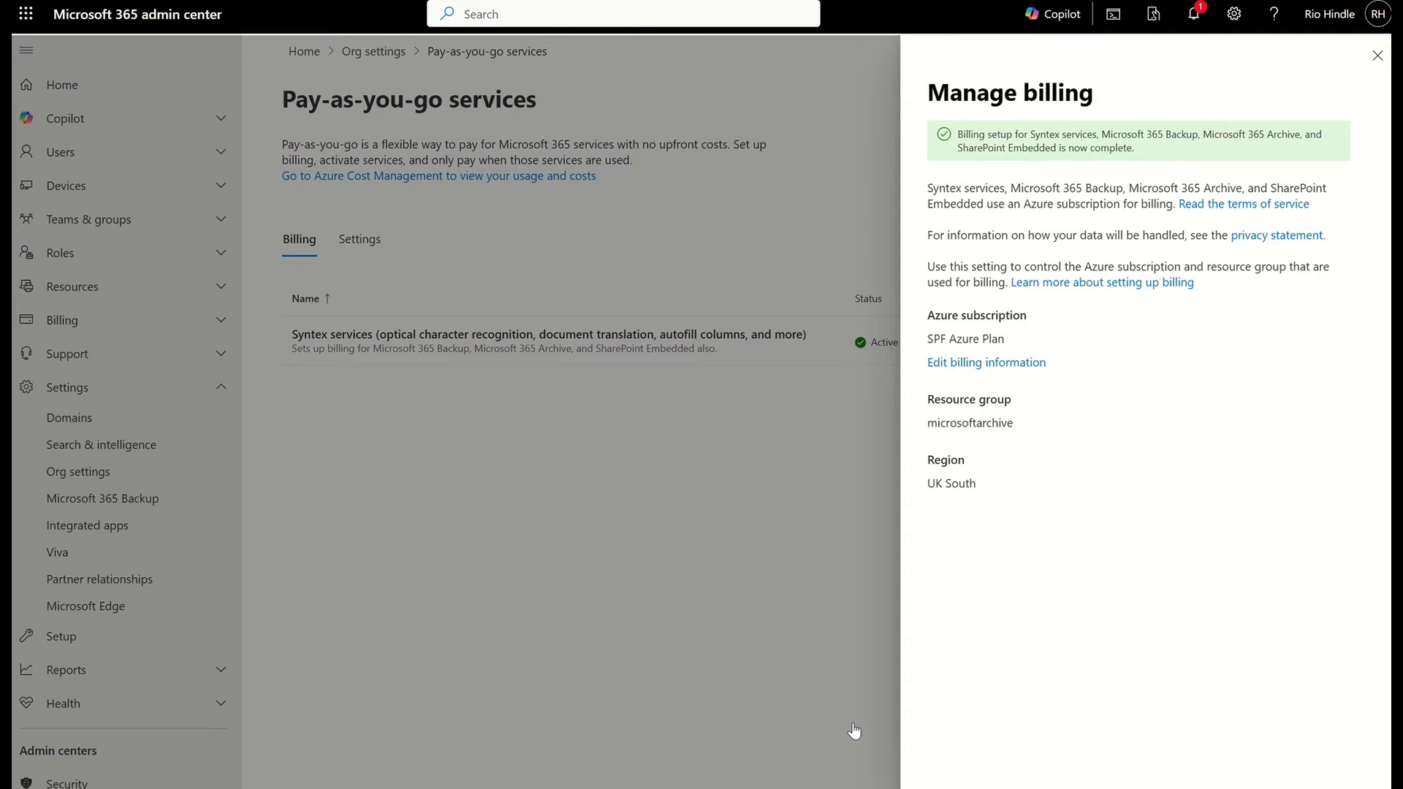
pyautogui.click(1377, 56)
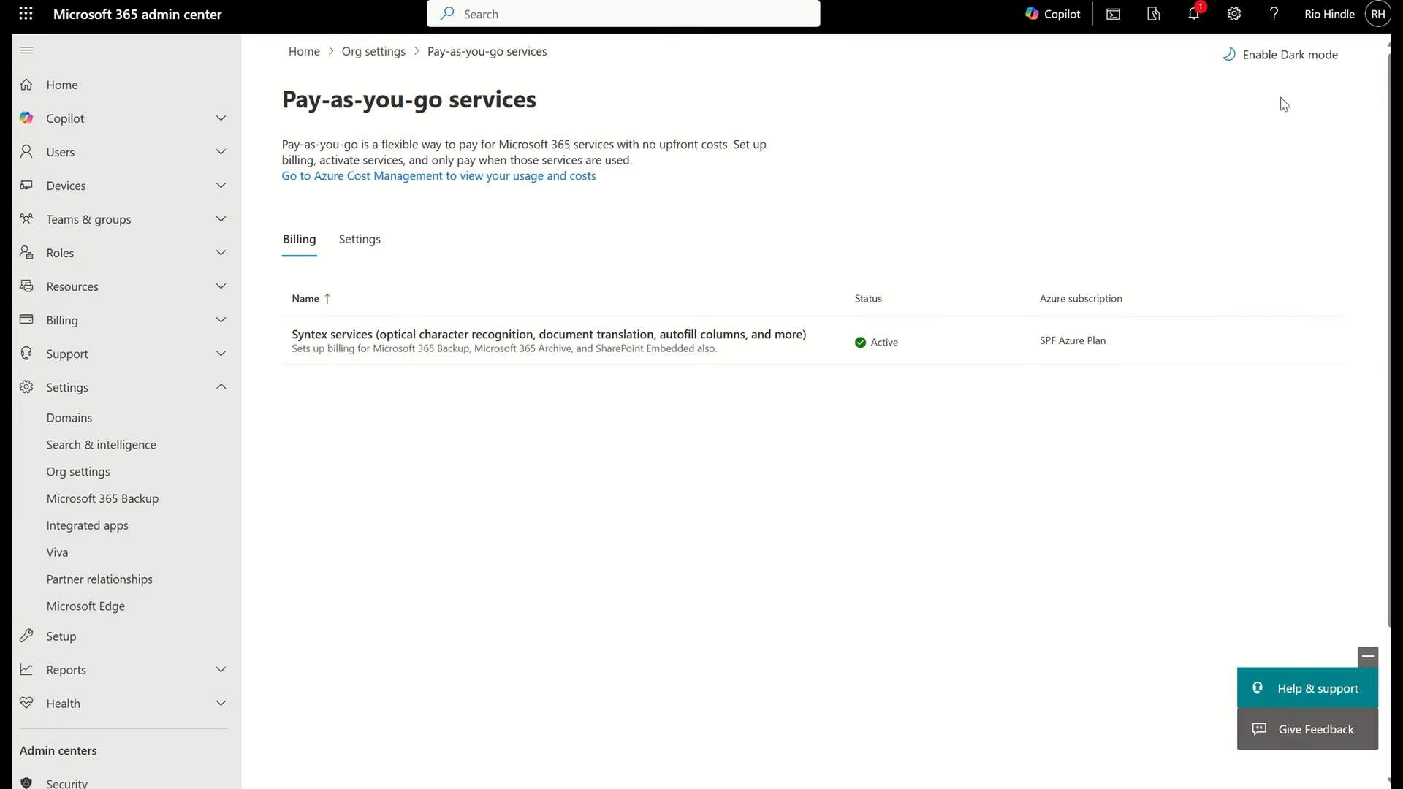
# - Open the Archive service's settings among the pay-as-you-go storage services
pyautogui.click(354, 245)
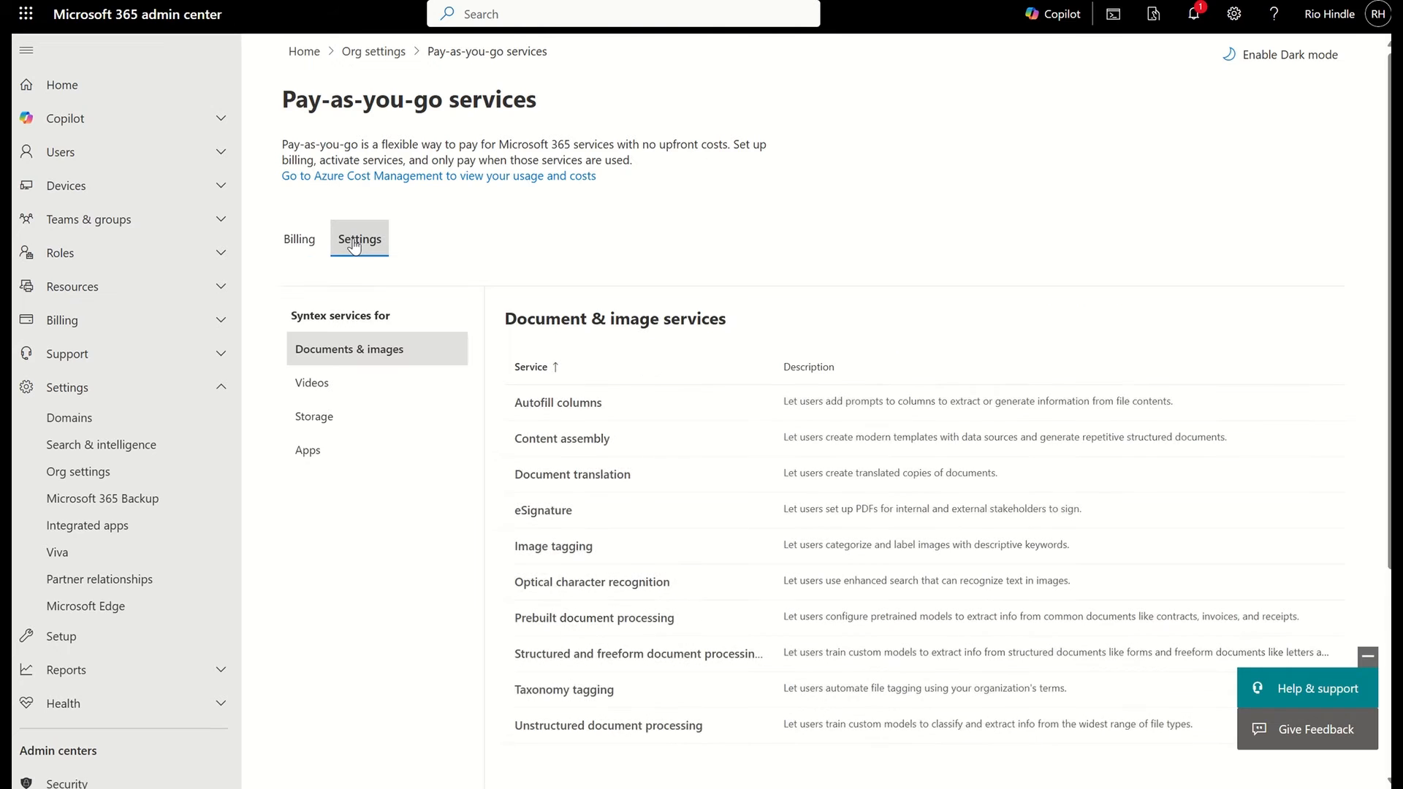
pyautogui.click(315, 414)
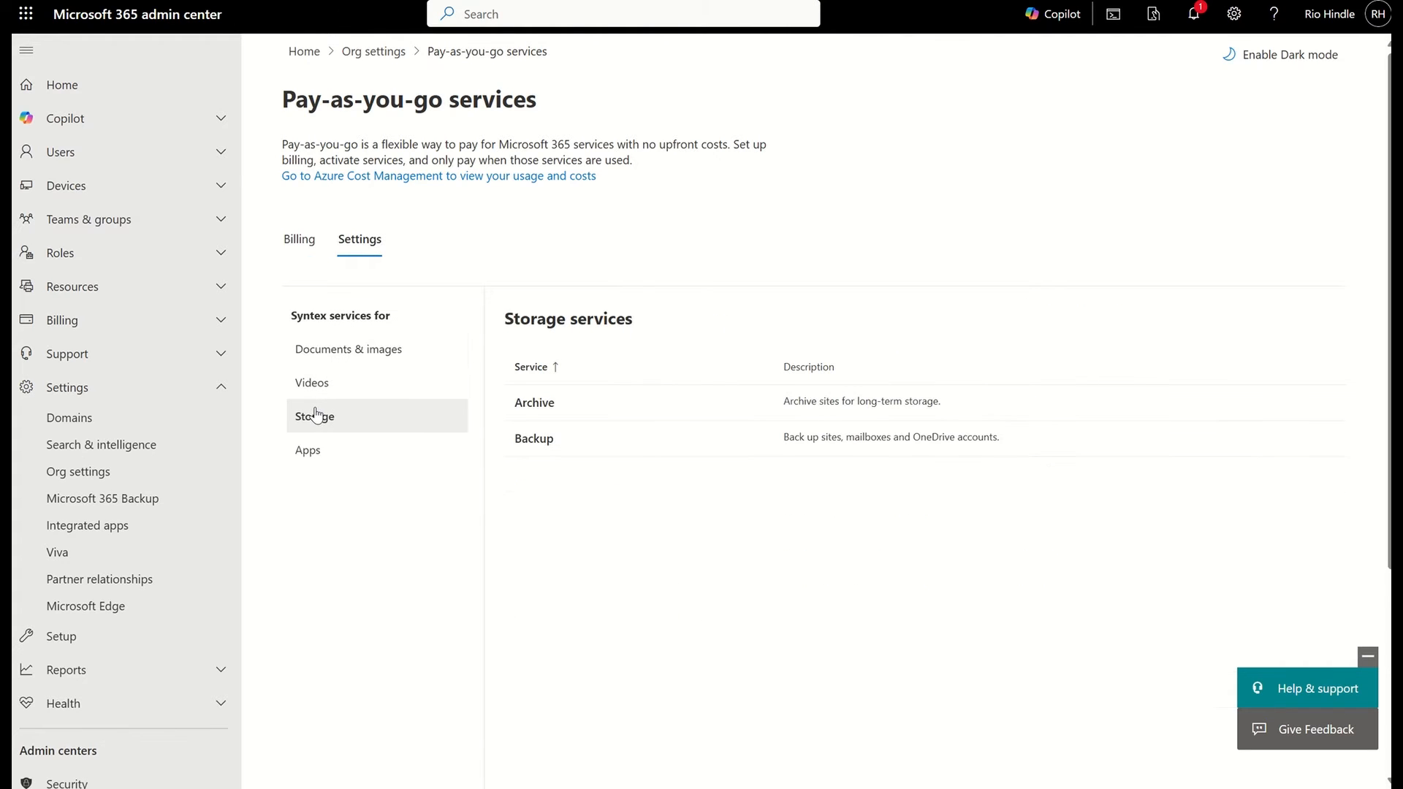
pyautogui.click(547, 413)
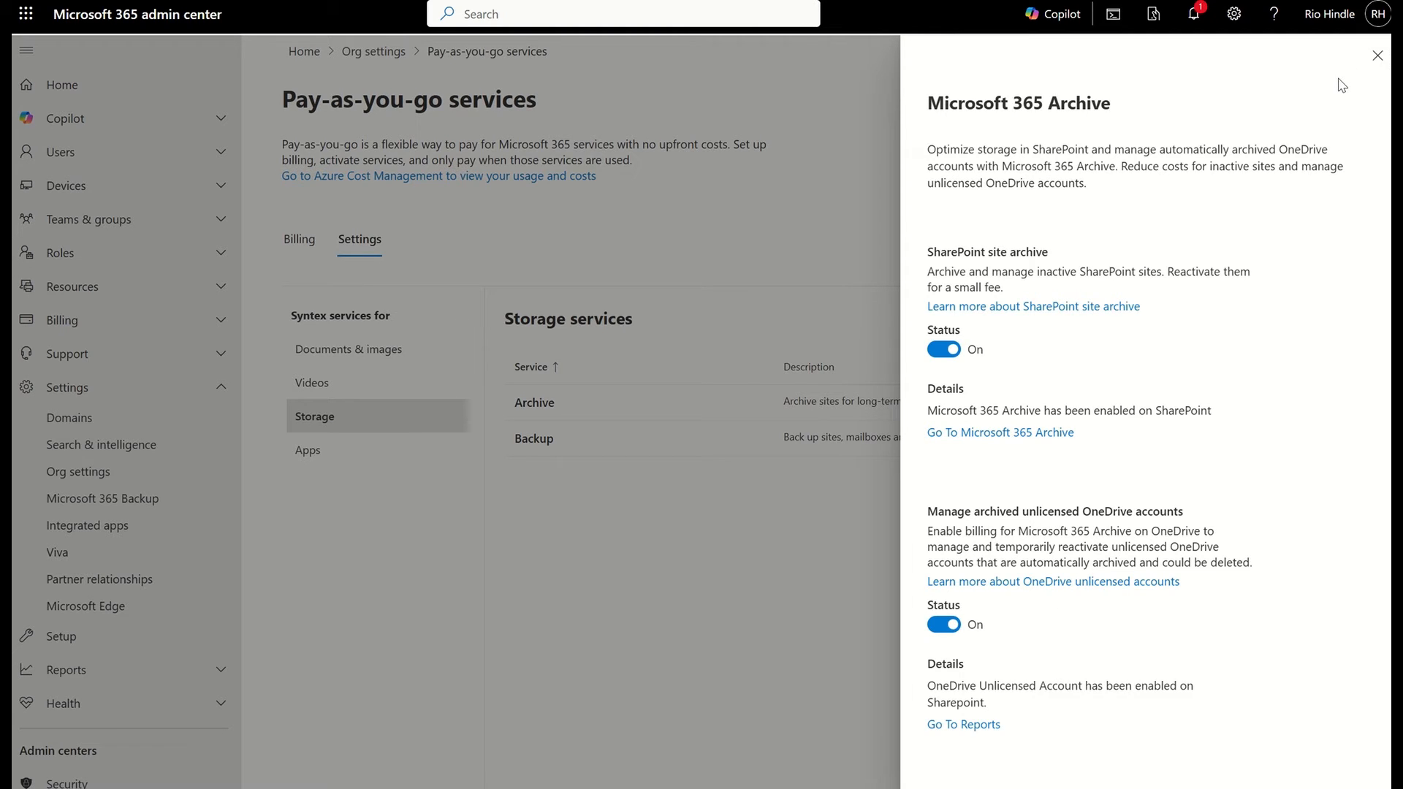
# - Go from the Archive settings to the SharePoint admin center and archive the Copilot Site from the active sites, accepting the Microsoft 365 Group notice
pyautogui.click(1051, 433)
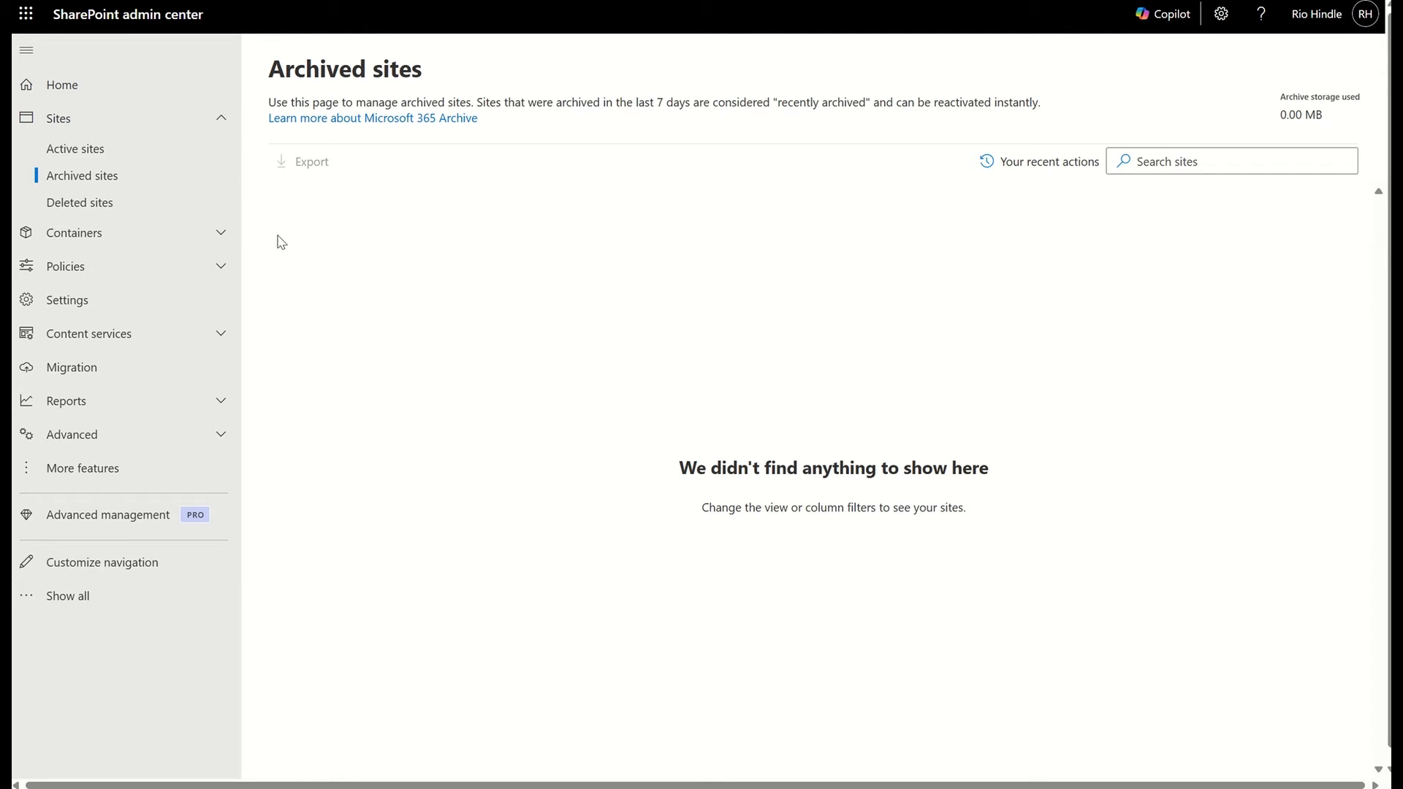
pyautogui.click(88, 151)
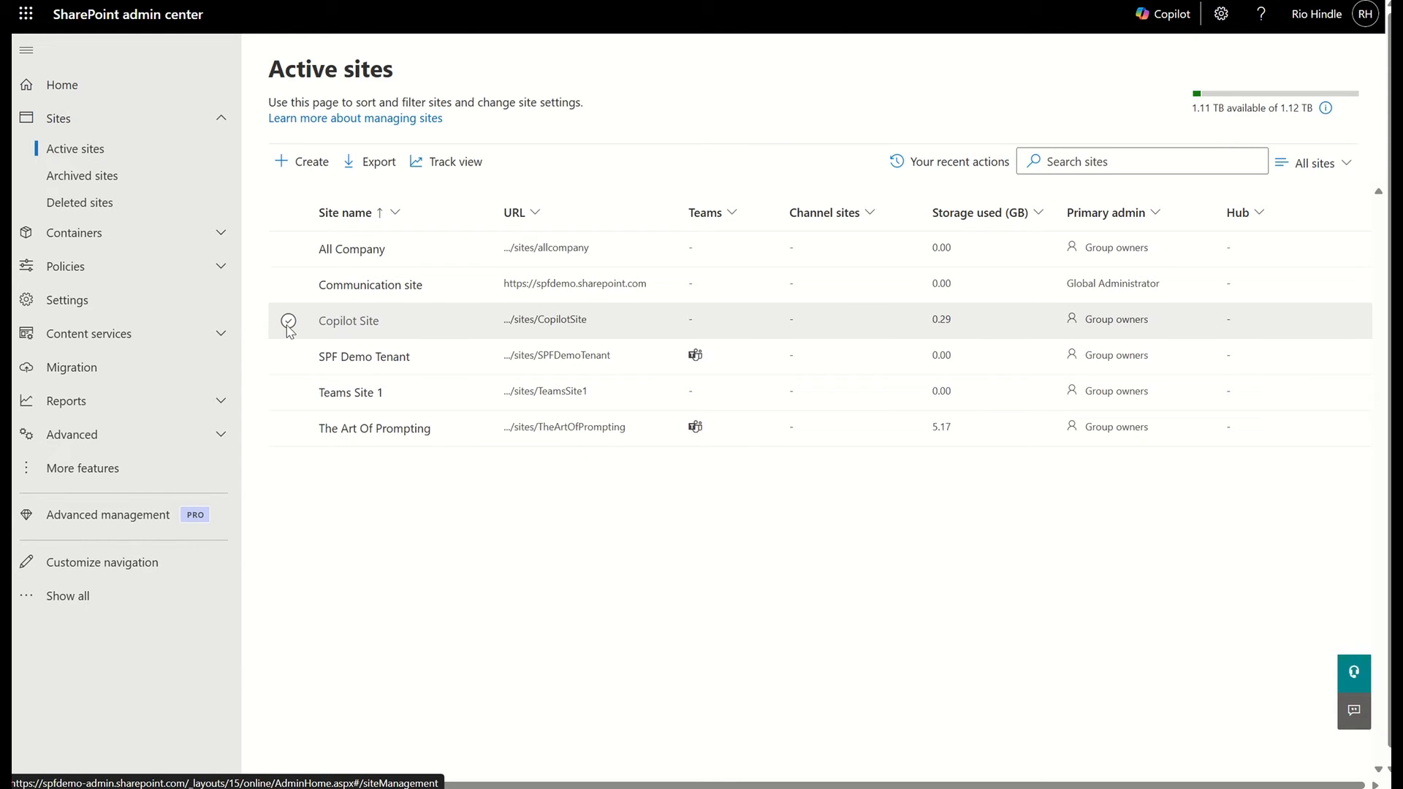
pyautogui.click(289, 322)
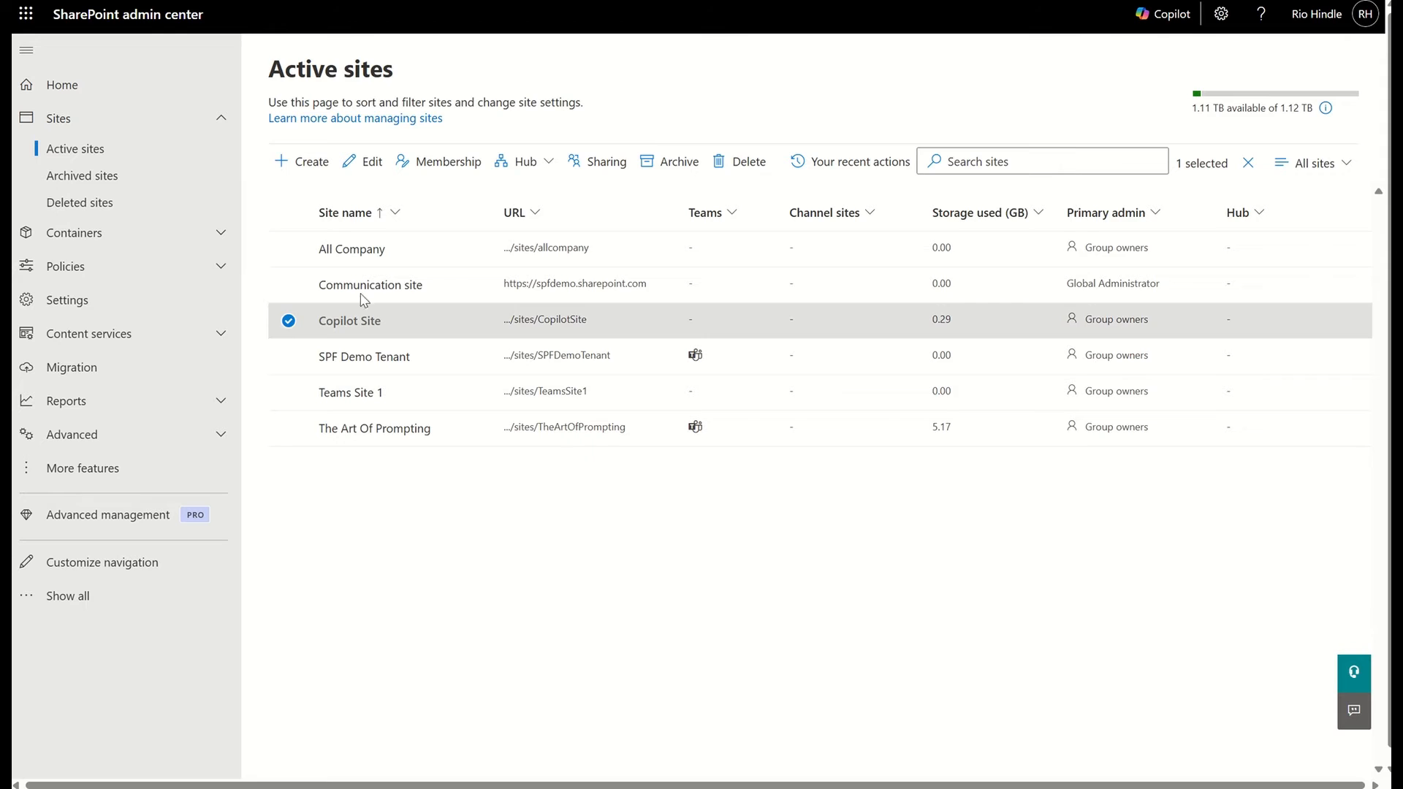
pyautogui.click(654, 170)
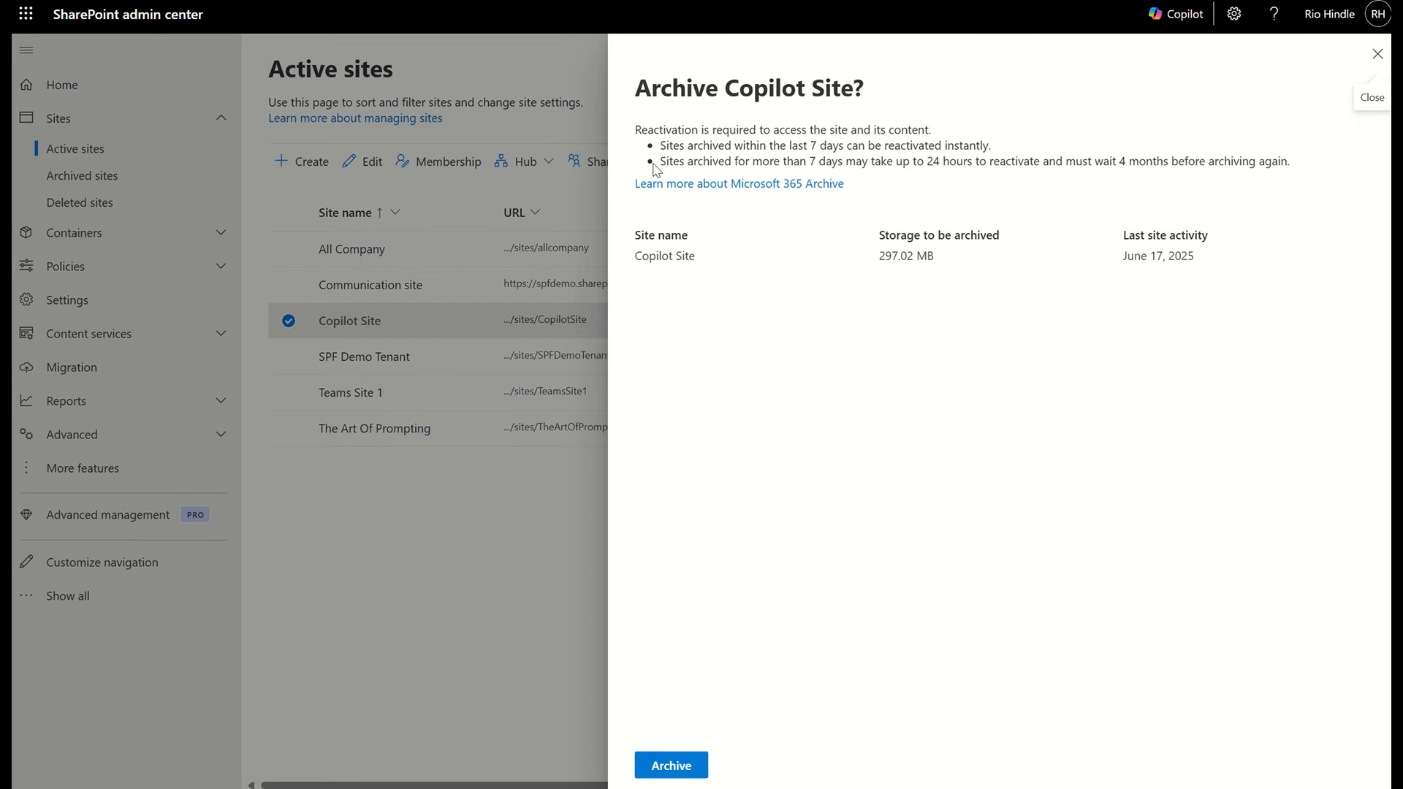
pyautogui.click(672, 765)
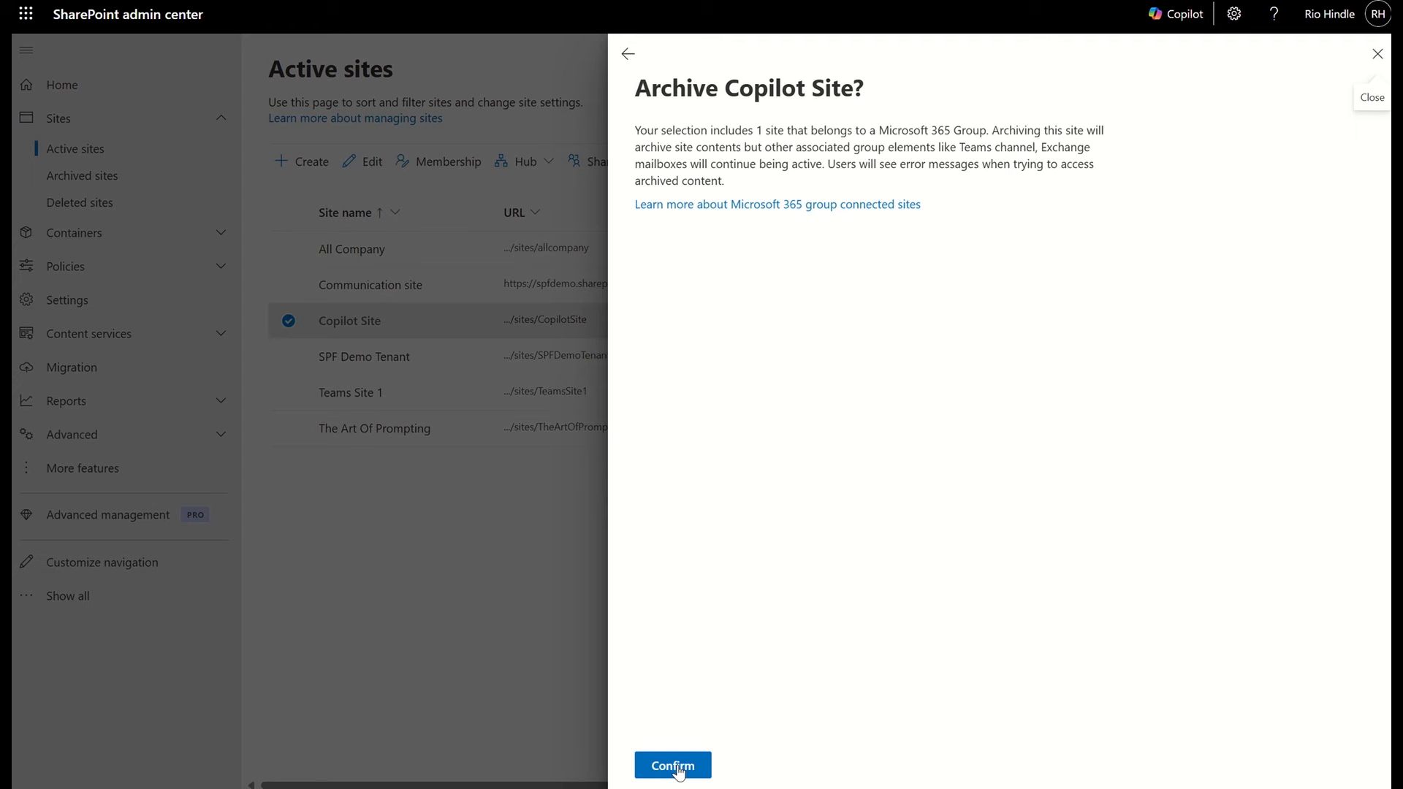
pyautogui.click(677, 769)
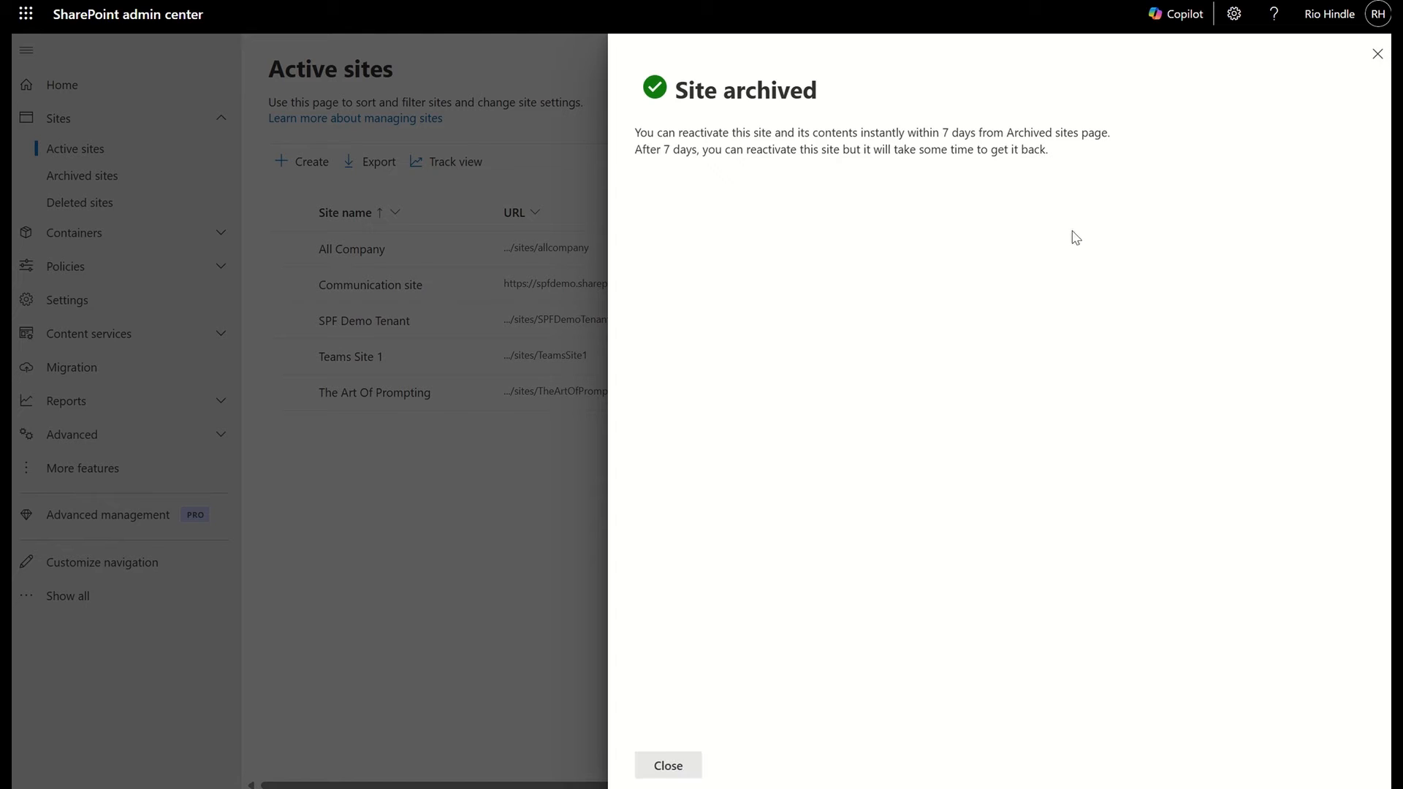
pyautogui.click(675, 767)
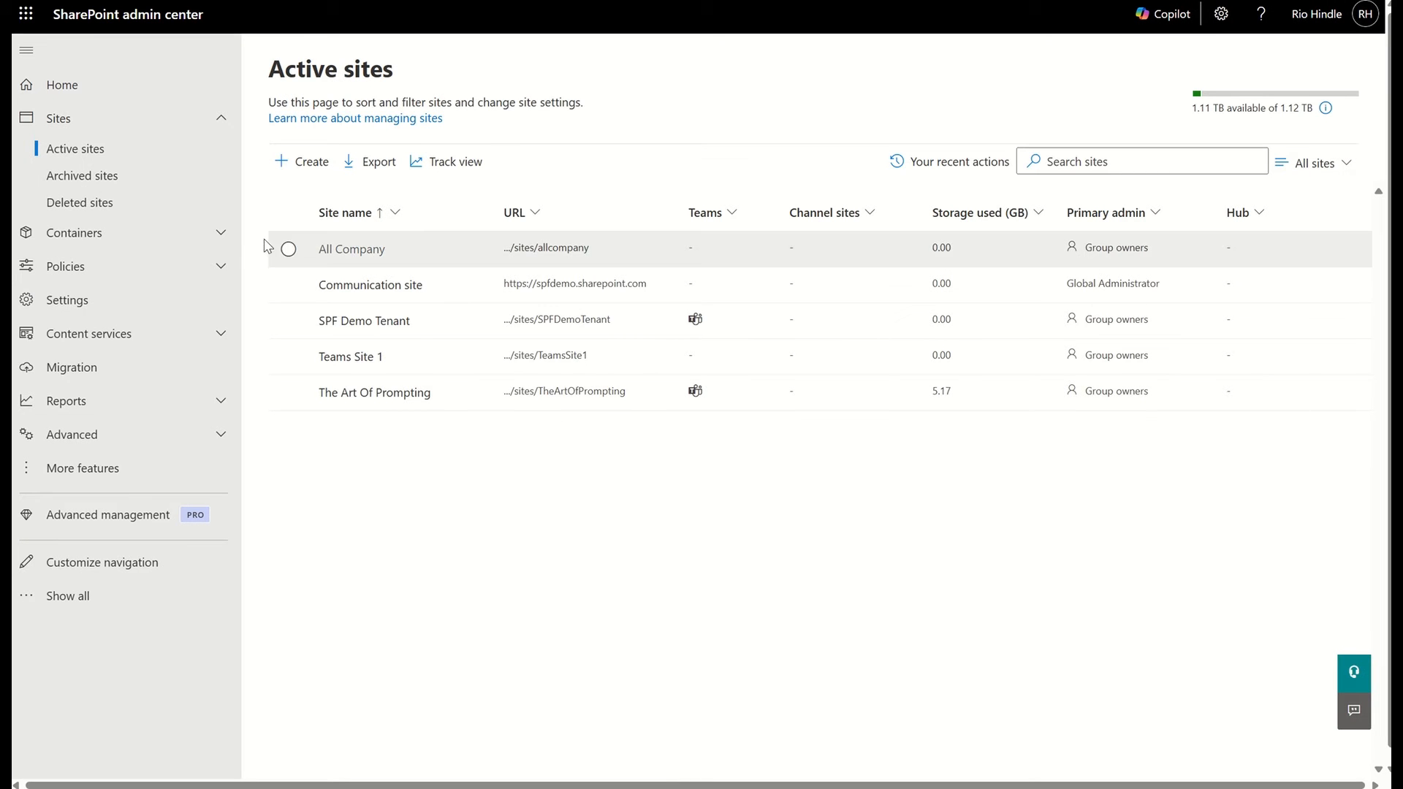
# - Reactivate the Copilot Site from the archived sites and return to the active sites list
pyautogui.click(89, 177)
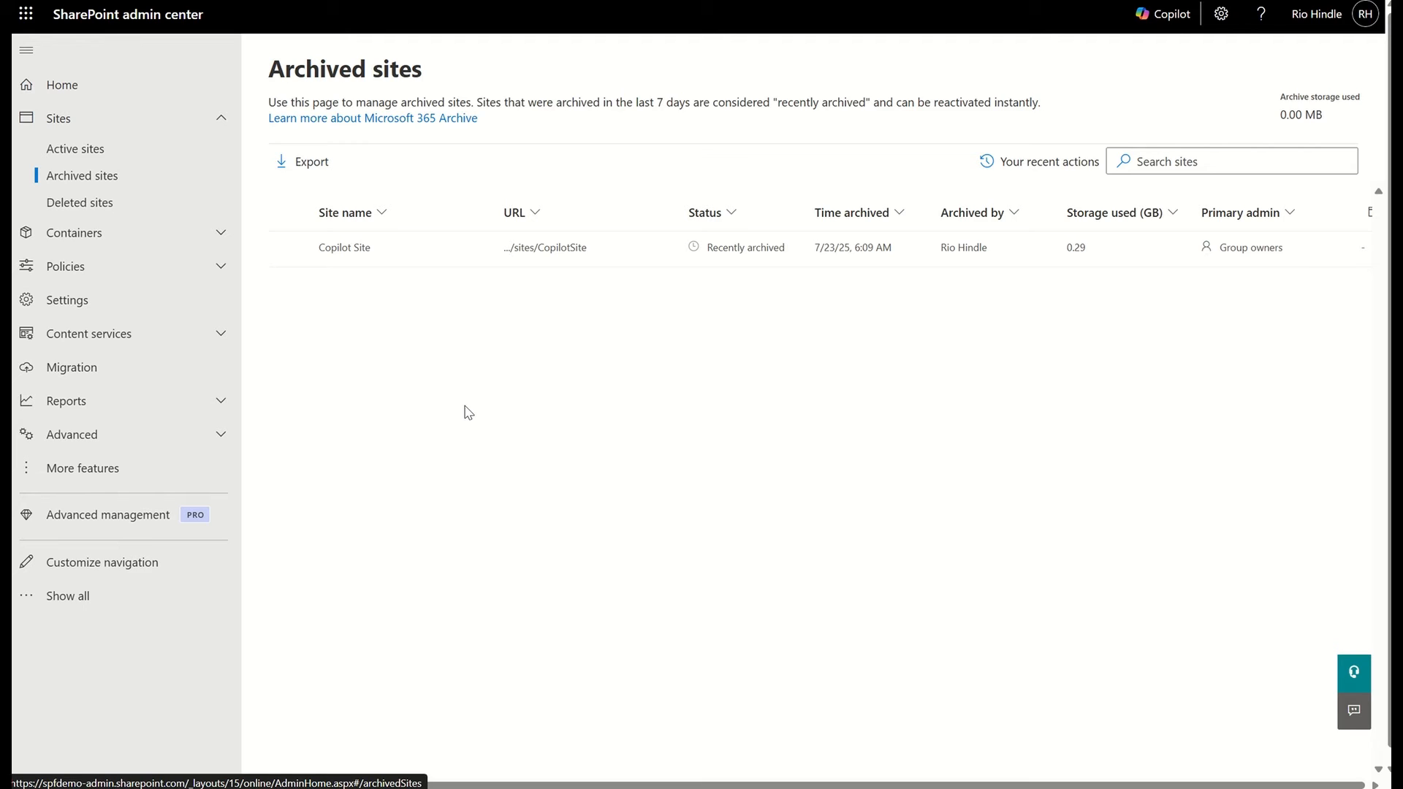
pyautogui.click(288, 250)
pyautogui.click(303, 170)
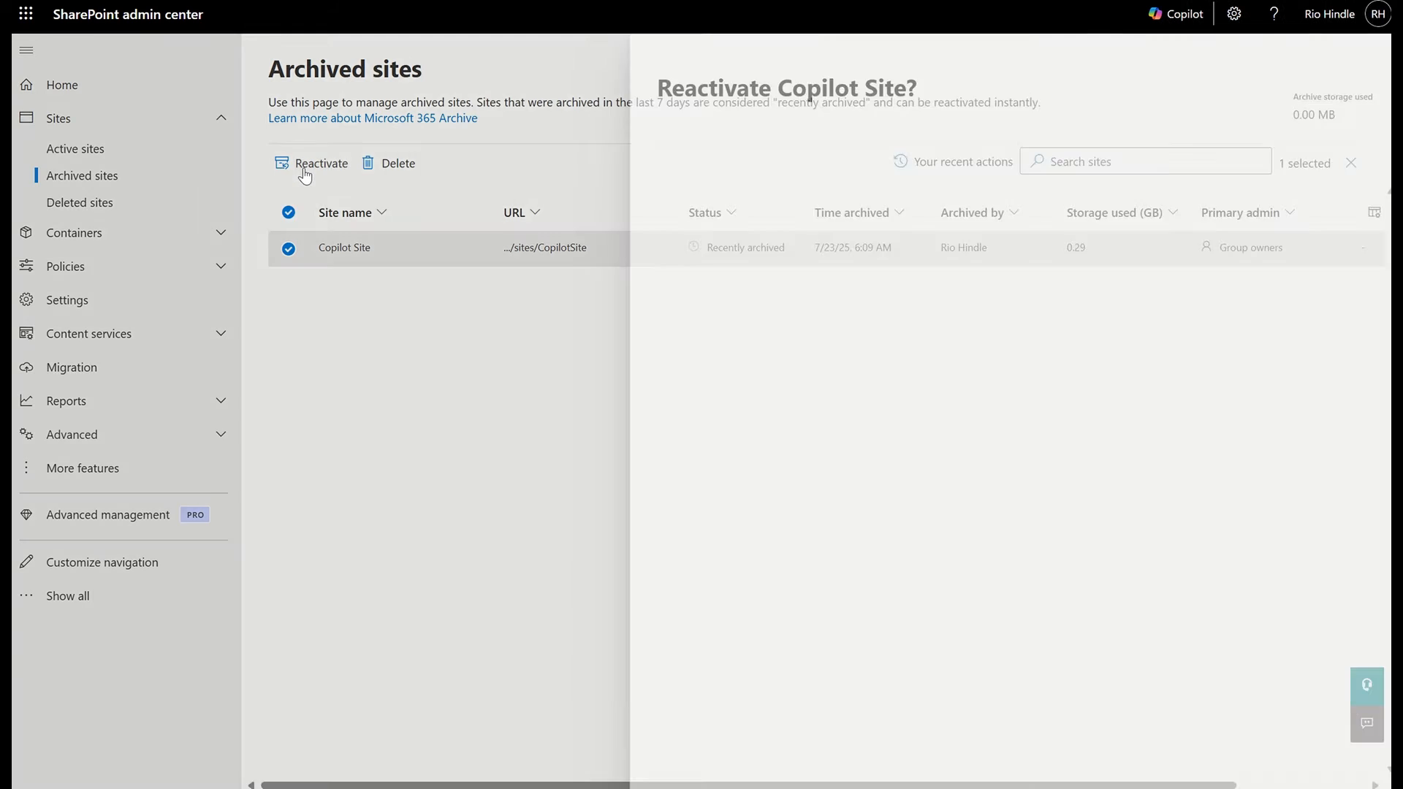
pyautogui.click(715, 765)
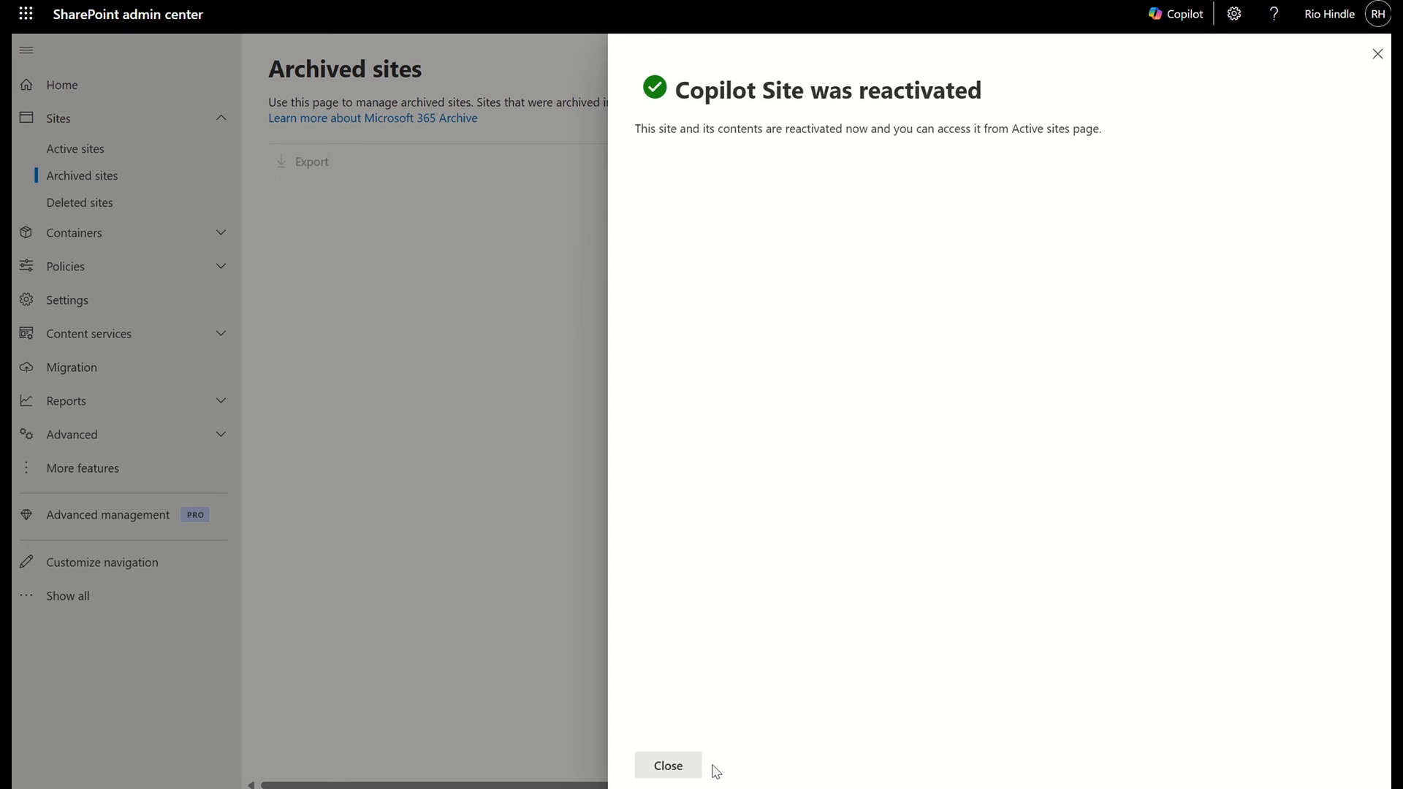
pyautogui.click(681, 767)
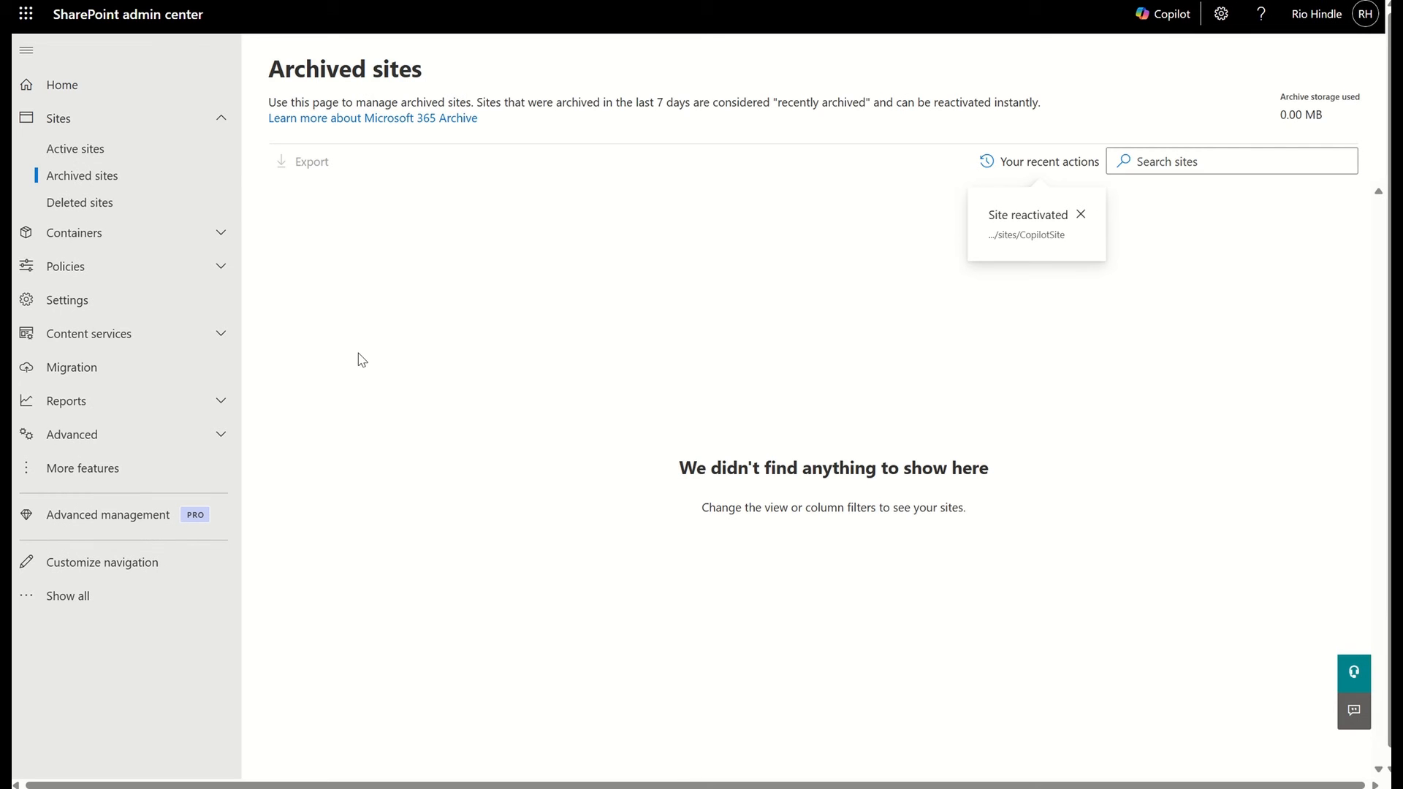
pyautogui.click(79, 153)
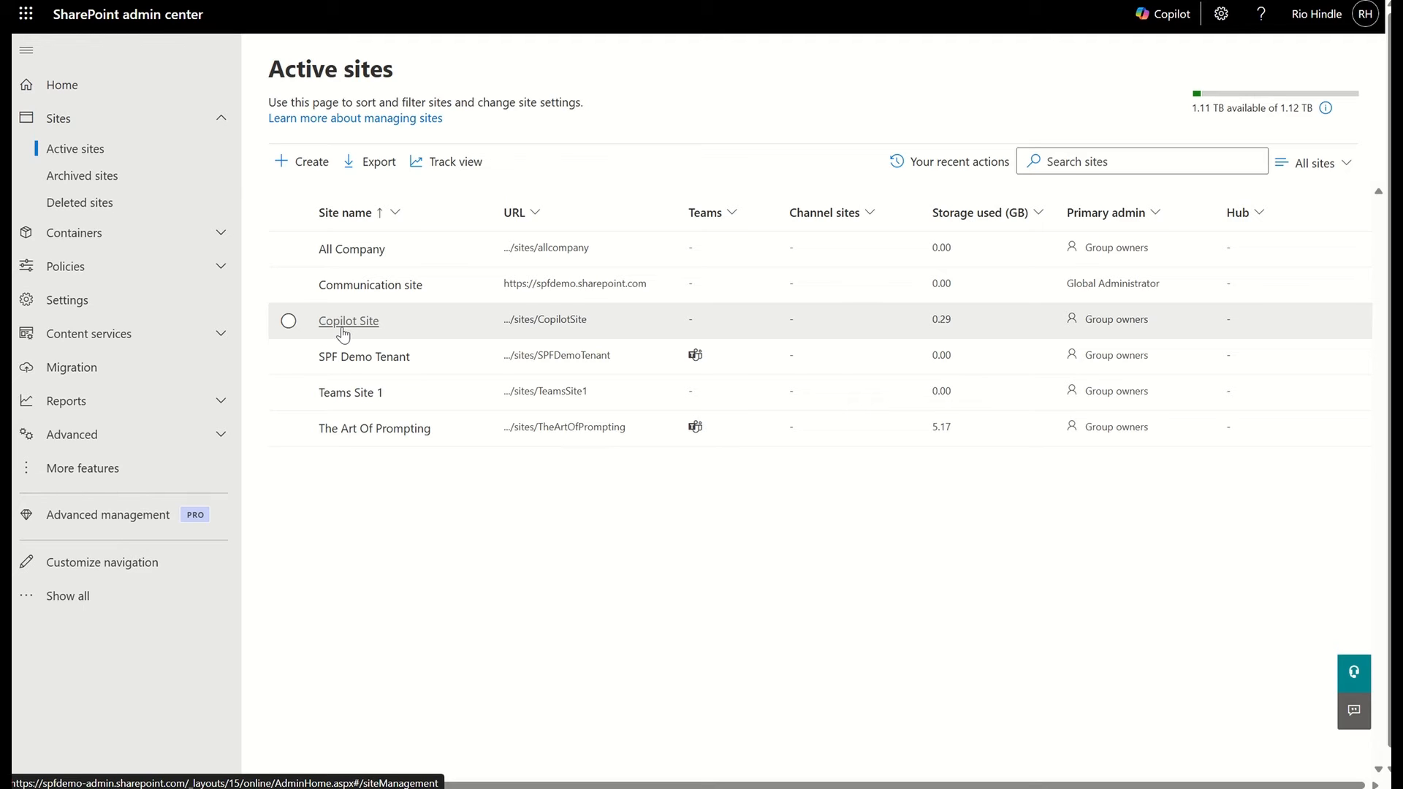
# - Open the OneDrive accounts report in the SharePoint admin center
pyautogui.click(144, 440)
pyautogui.click(137, 407)
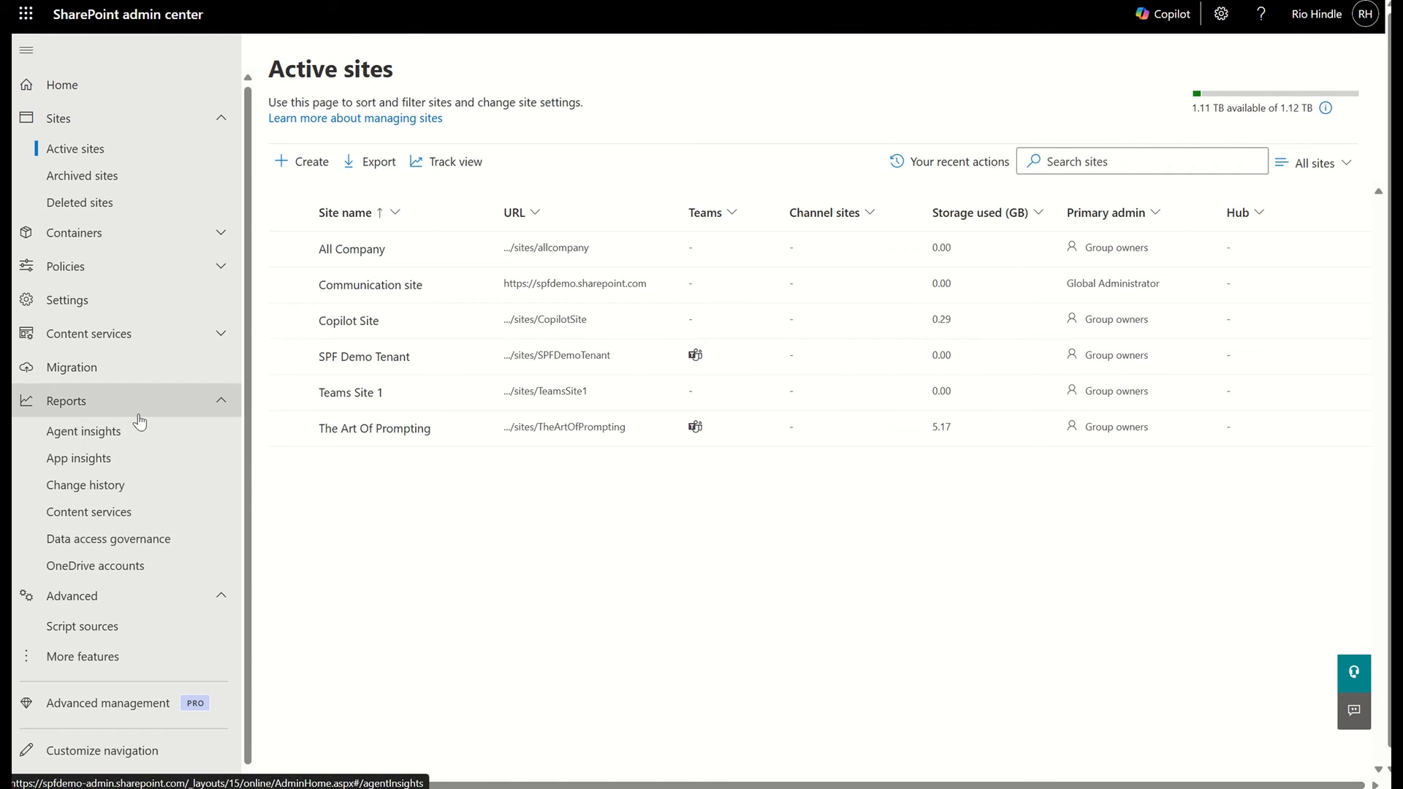
pyautogui.click(99, 566)
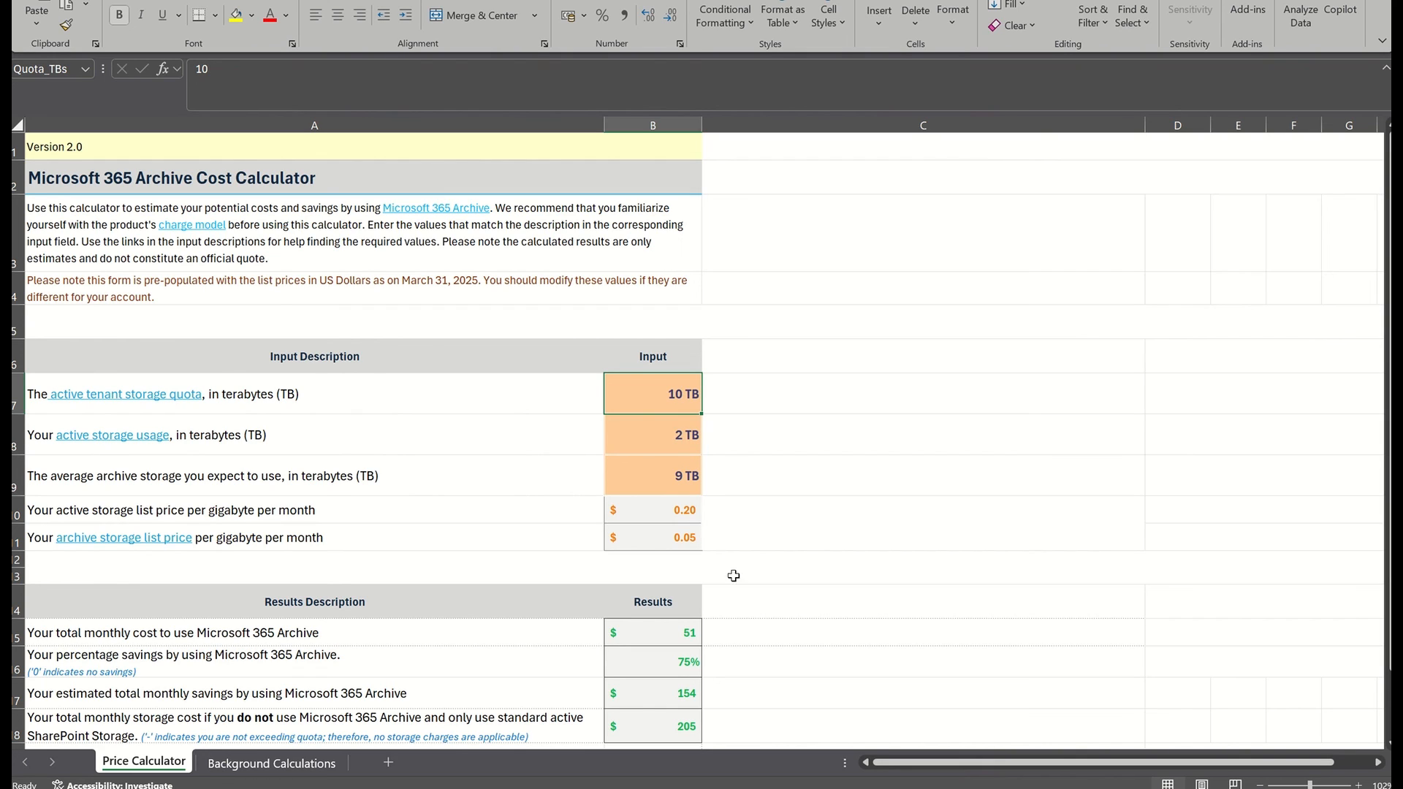
# - In the Excel Microsoft 365 Archive Cost Calculator, examine the monthly cost and savings results and the Background Calculations sheet, then return to Price Calculator
pyautogui.click(724, 629)
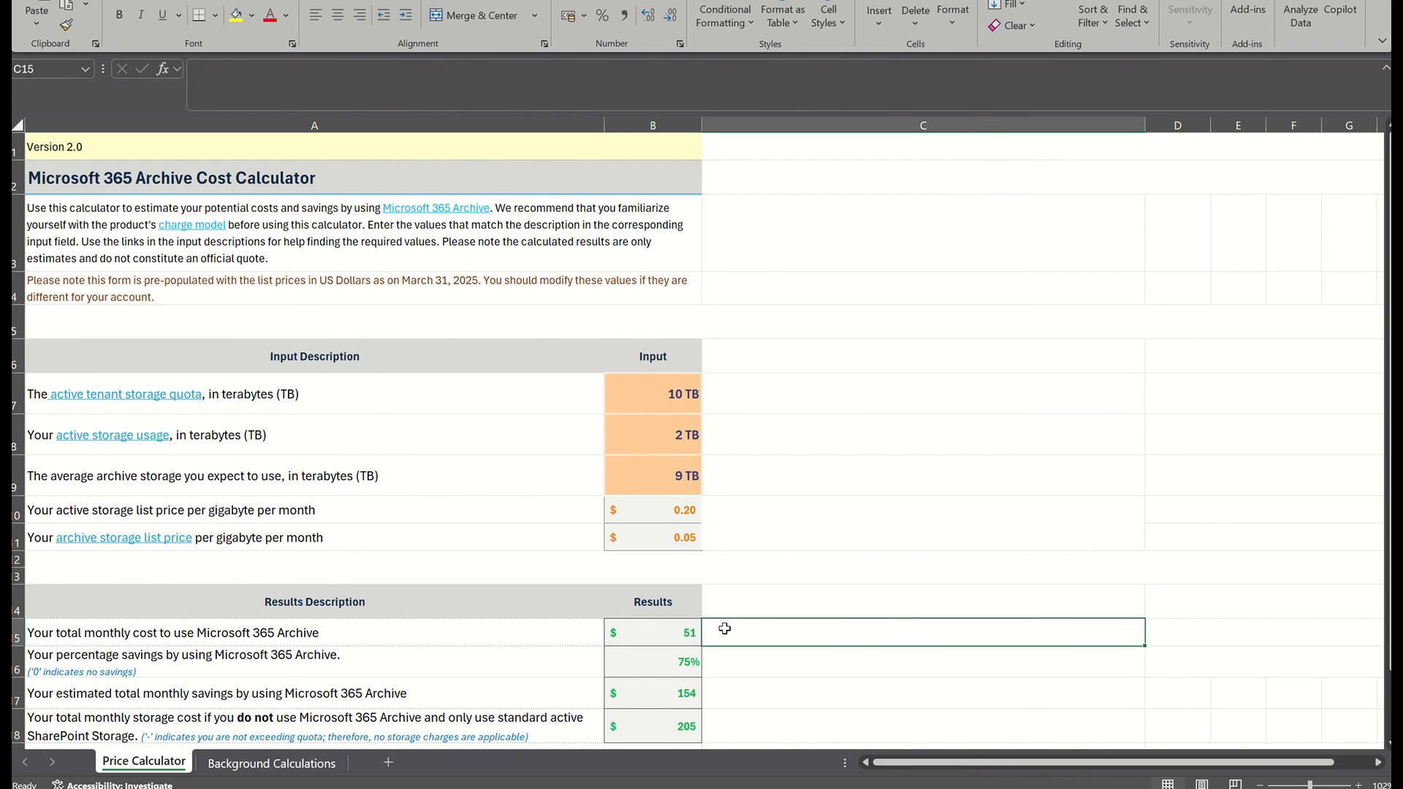
pyautogui.click(685, 633)
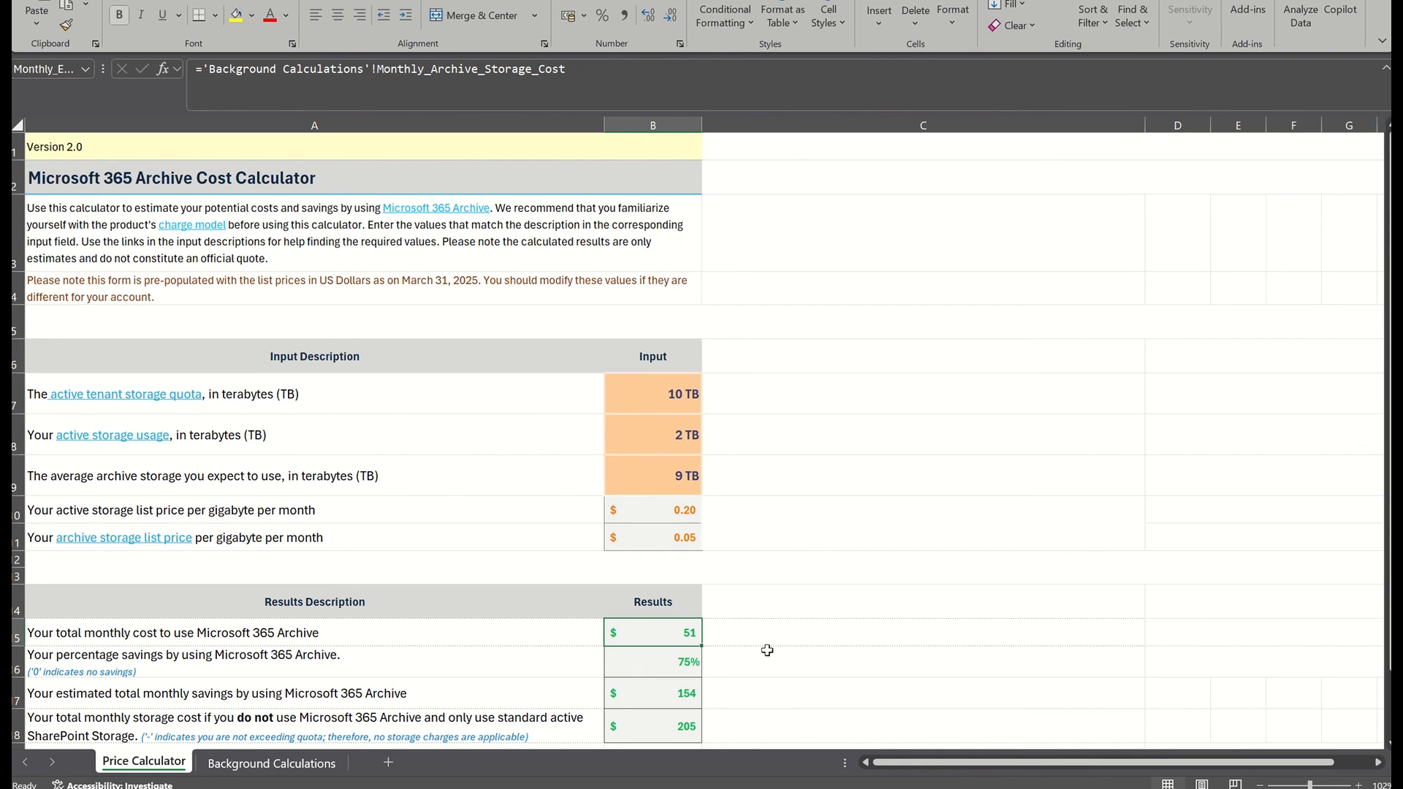
pyautogui.click(653, 655)
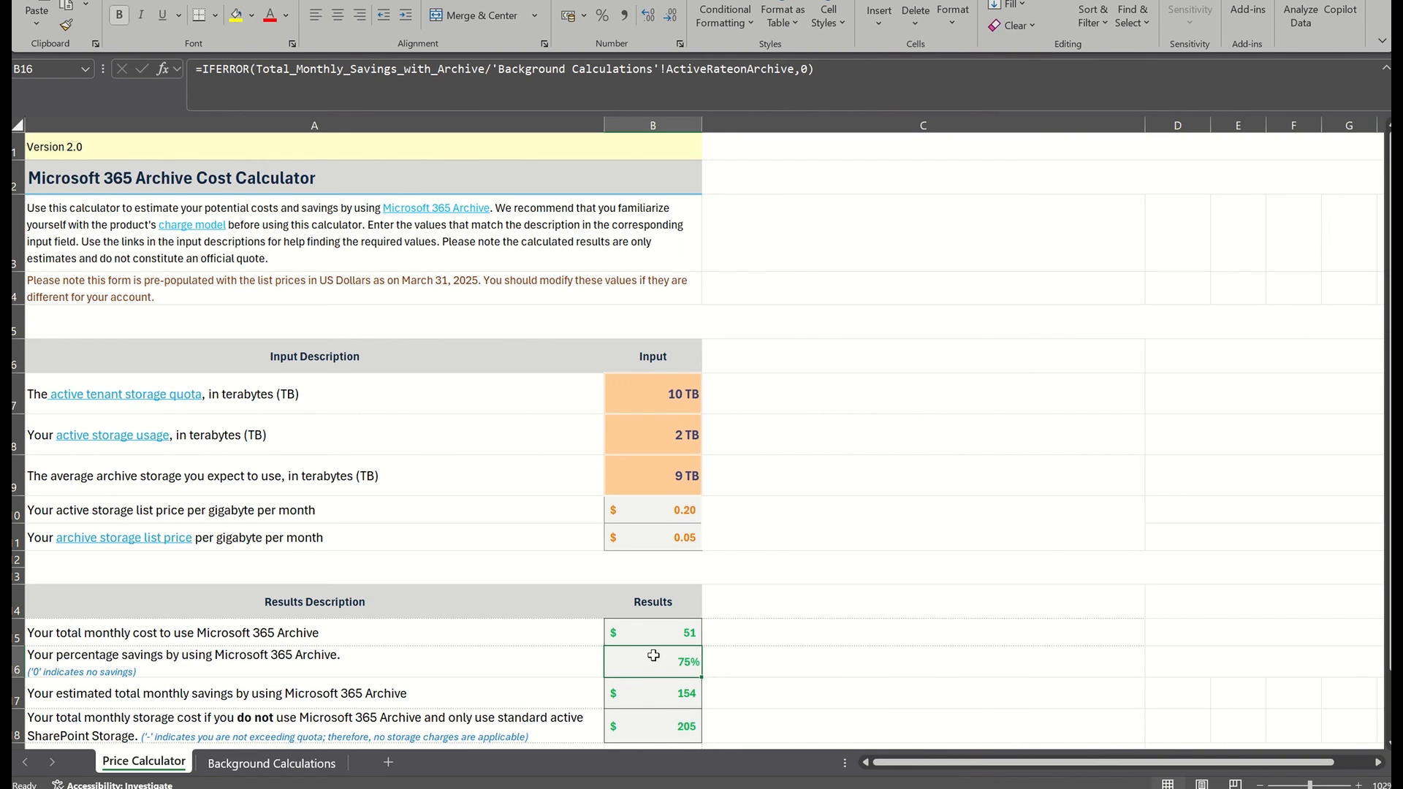
pyautogui.click(654, 695)
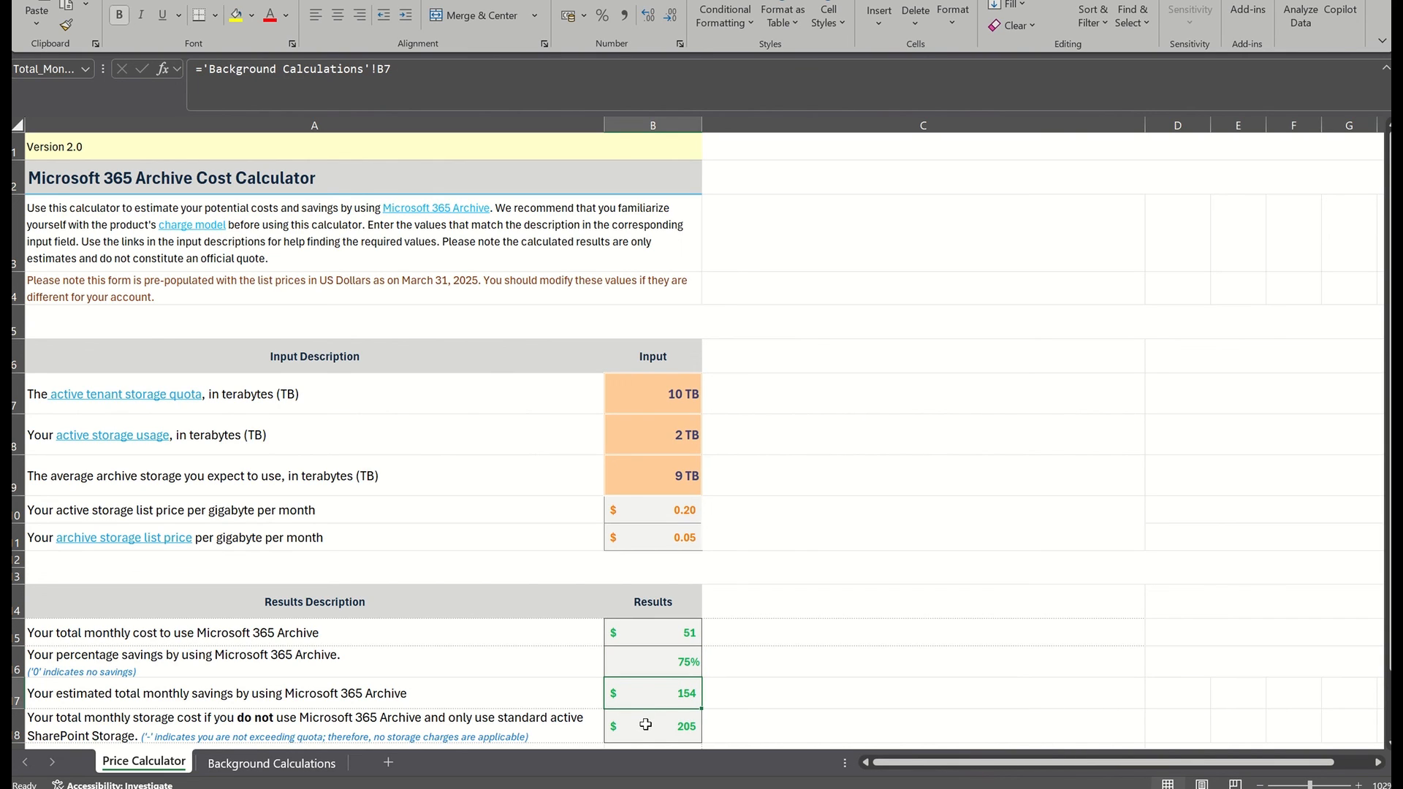
pyautogui.click(646, 724)
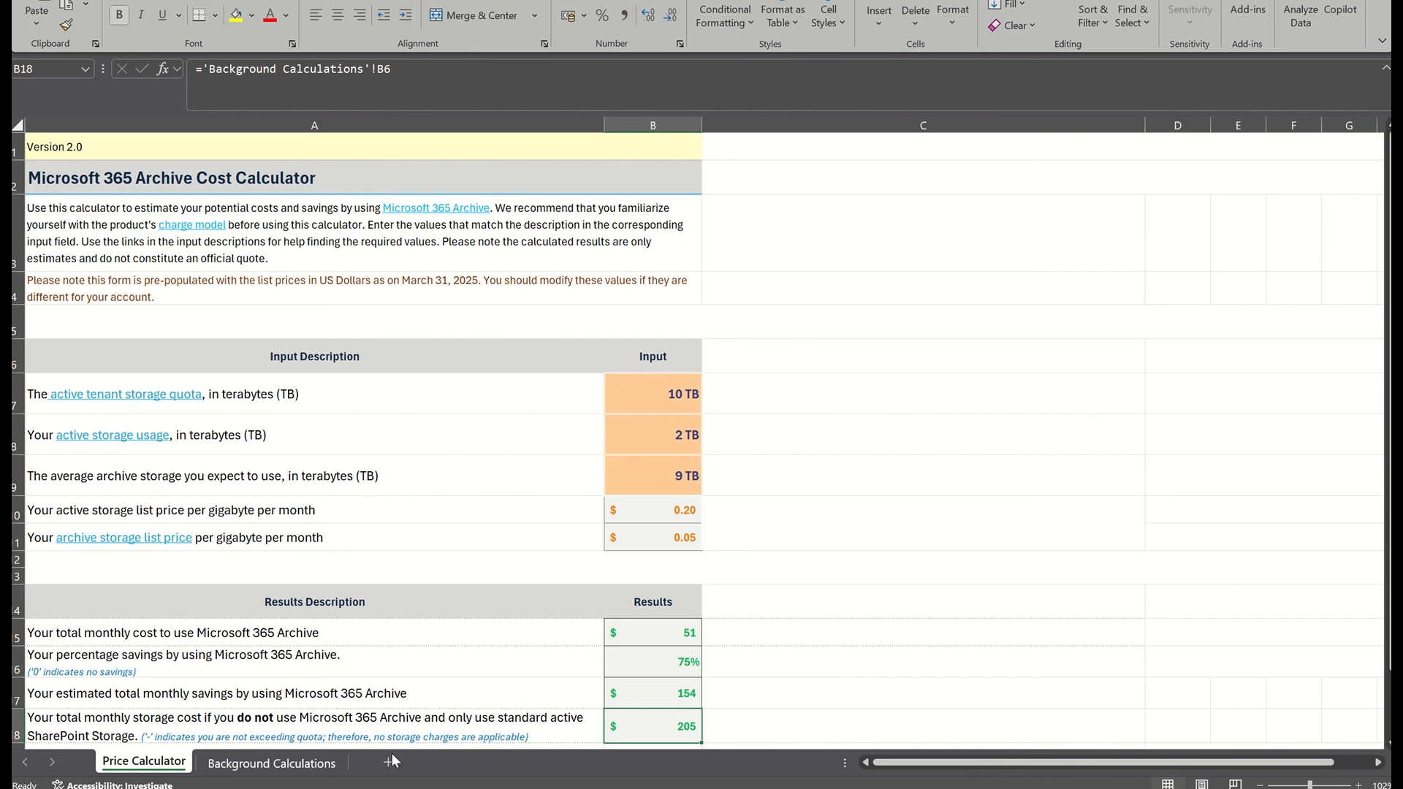
pyautogui.click(327, 766)
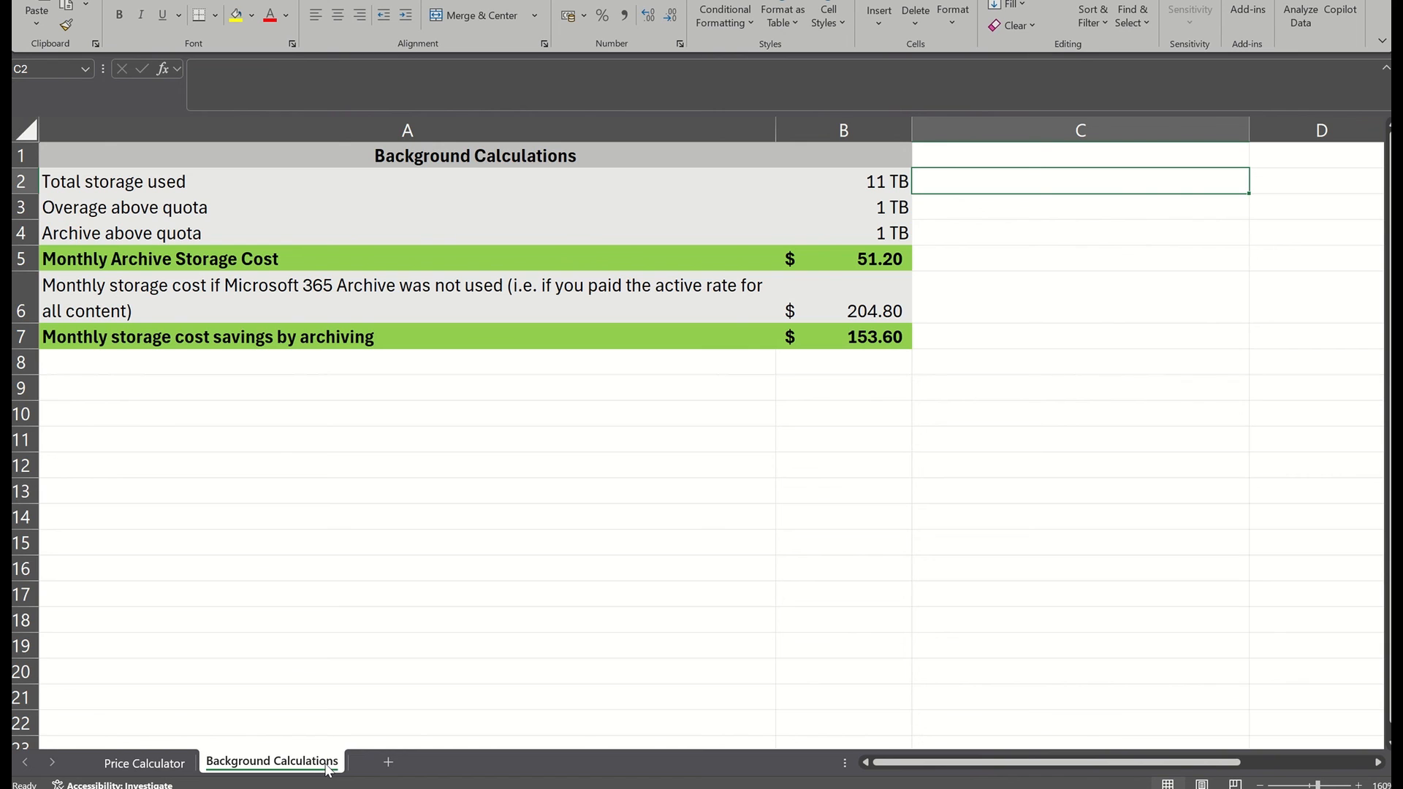
pyautogui.click(155, 769)
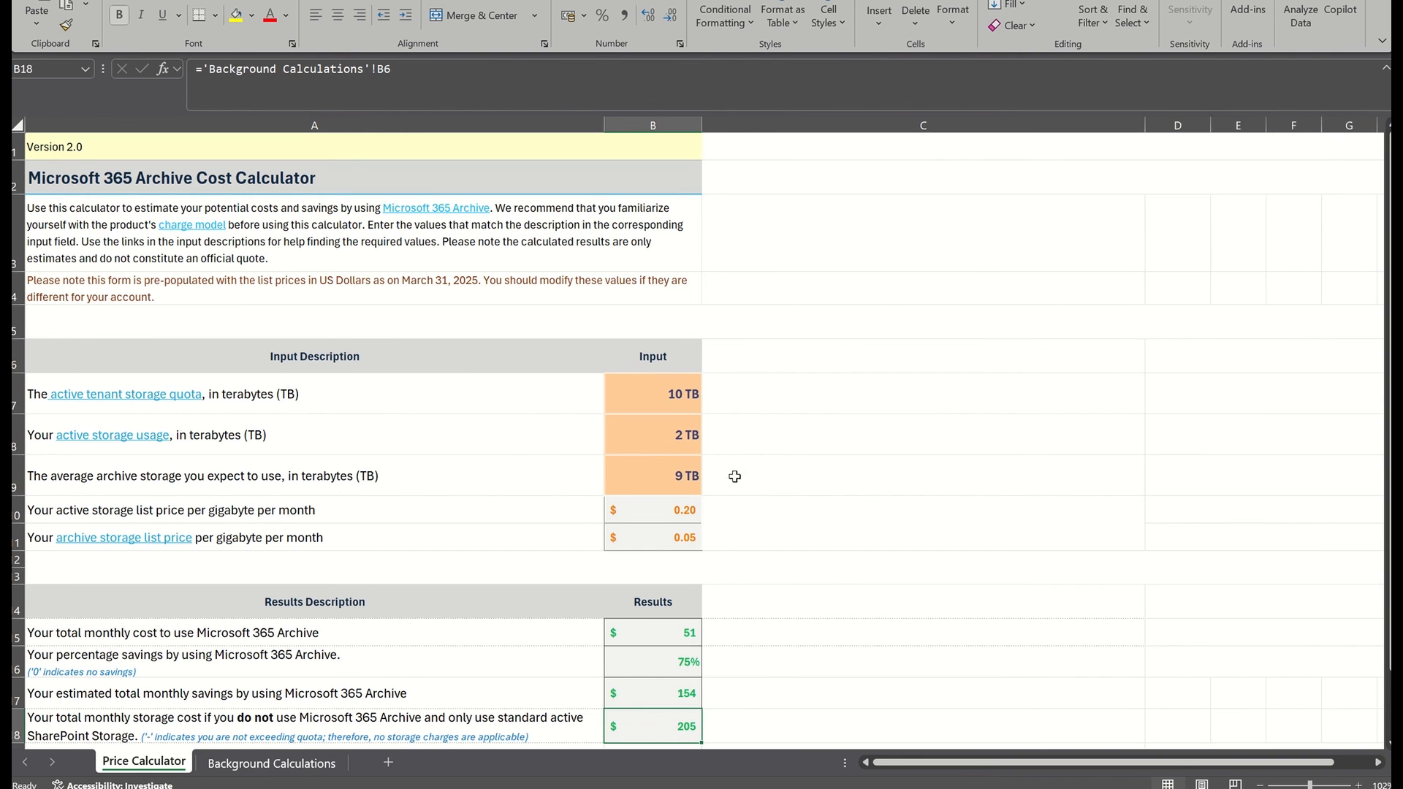